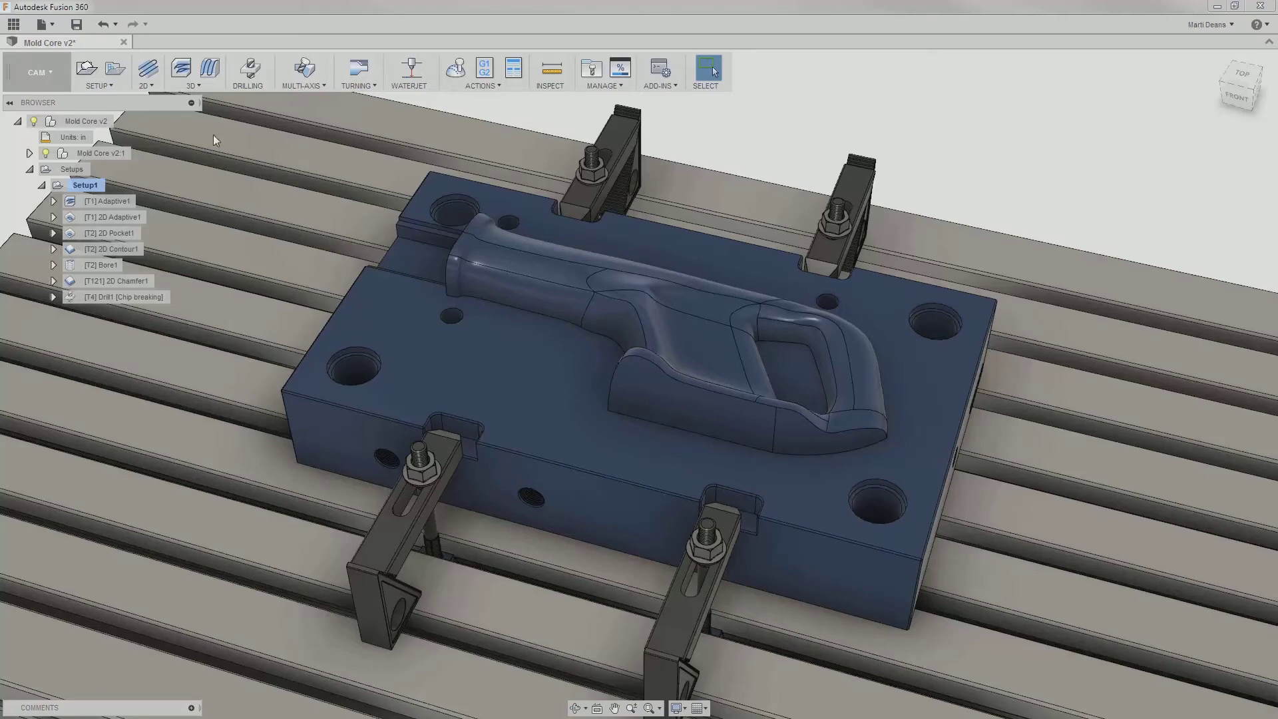
# - Expand the 3D dropdown to list the 3D milling strategies for the mold core setup
pyautogui.click(209, 90)
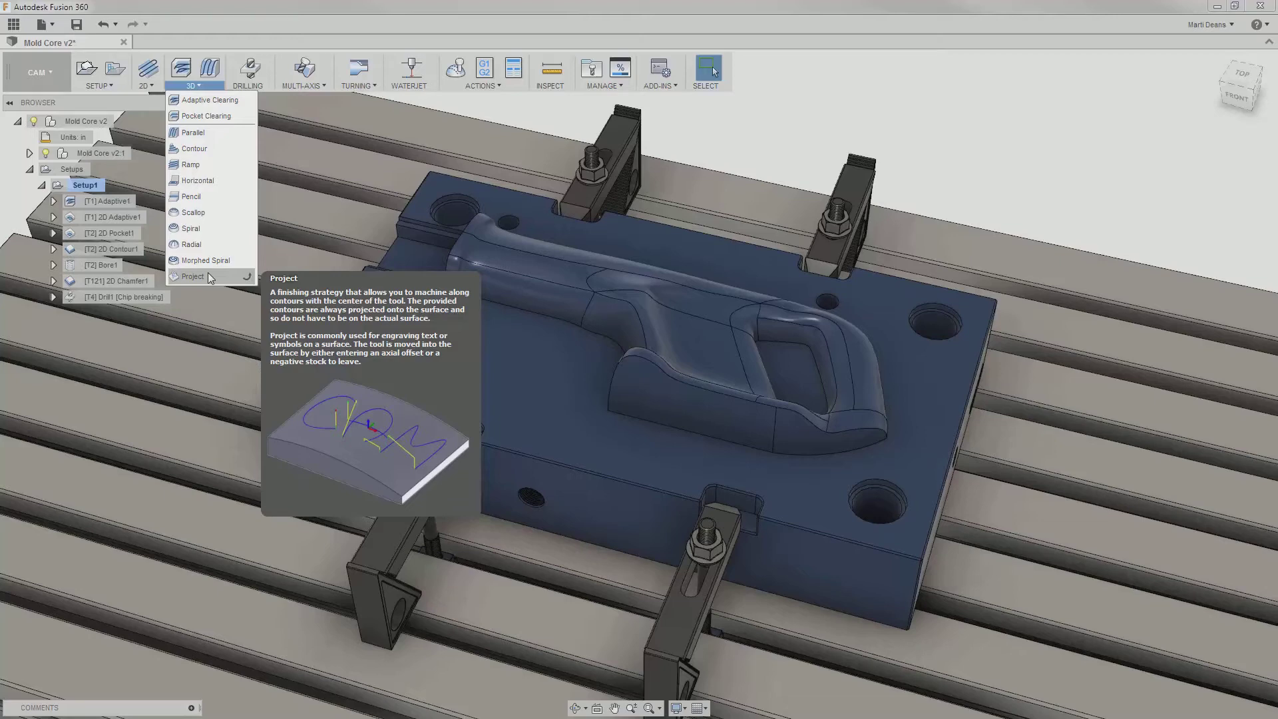
# - Create a Parallel operation using the #3 Ø1/2" ball end mill, filtering out chamfer tools
pyautogui.click(226, 133)
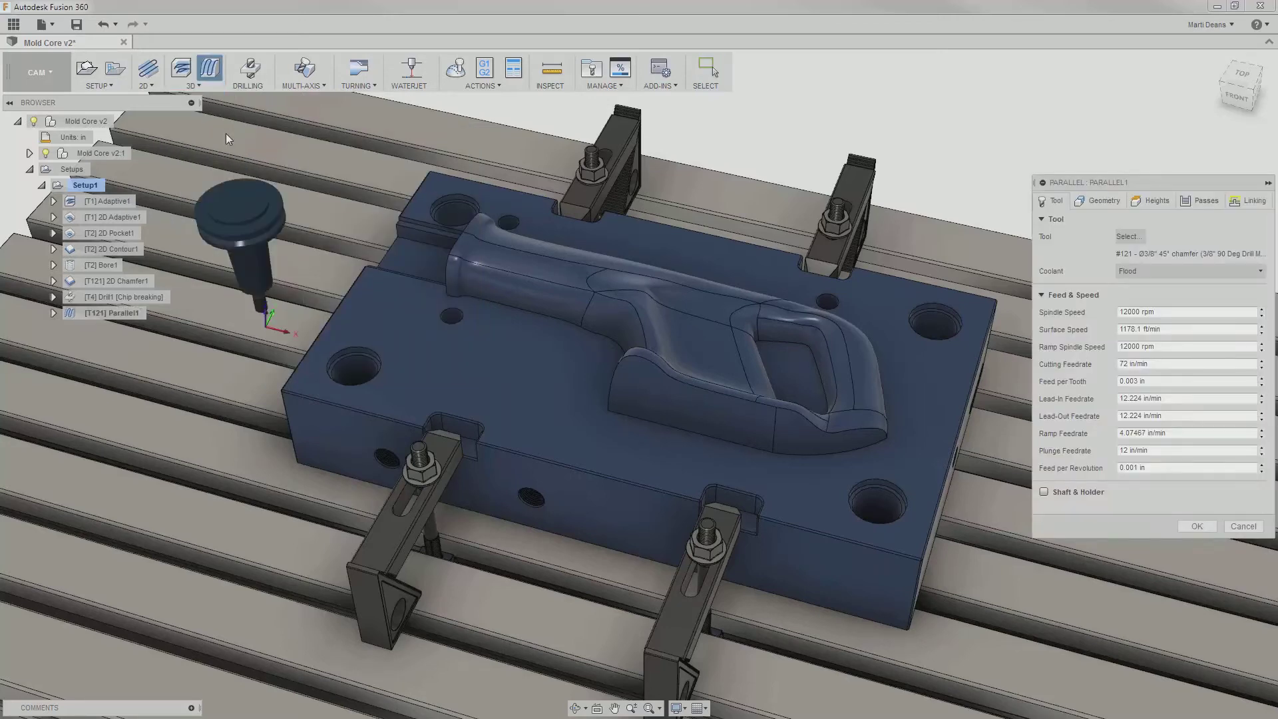
pyautogui.click(1126, 237)
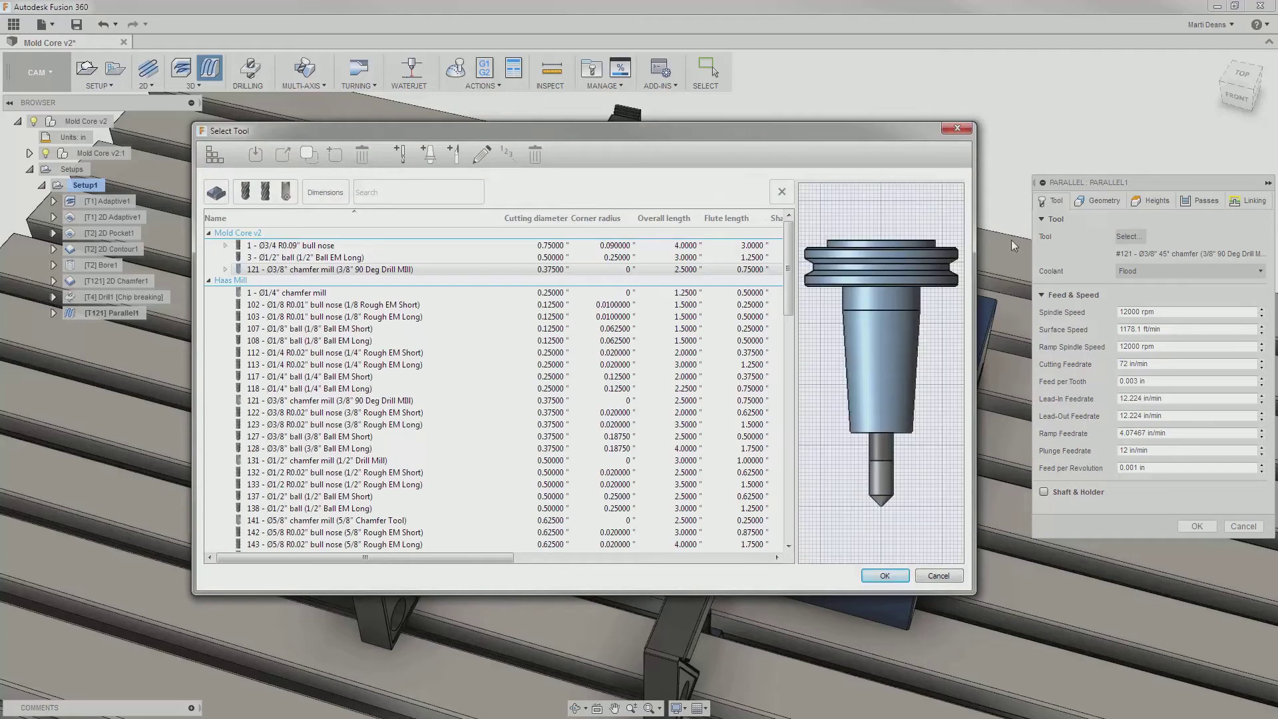
pyautogui.click(766, 259)
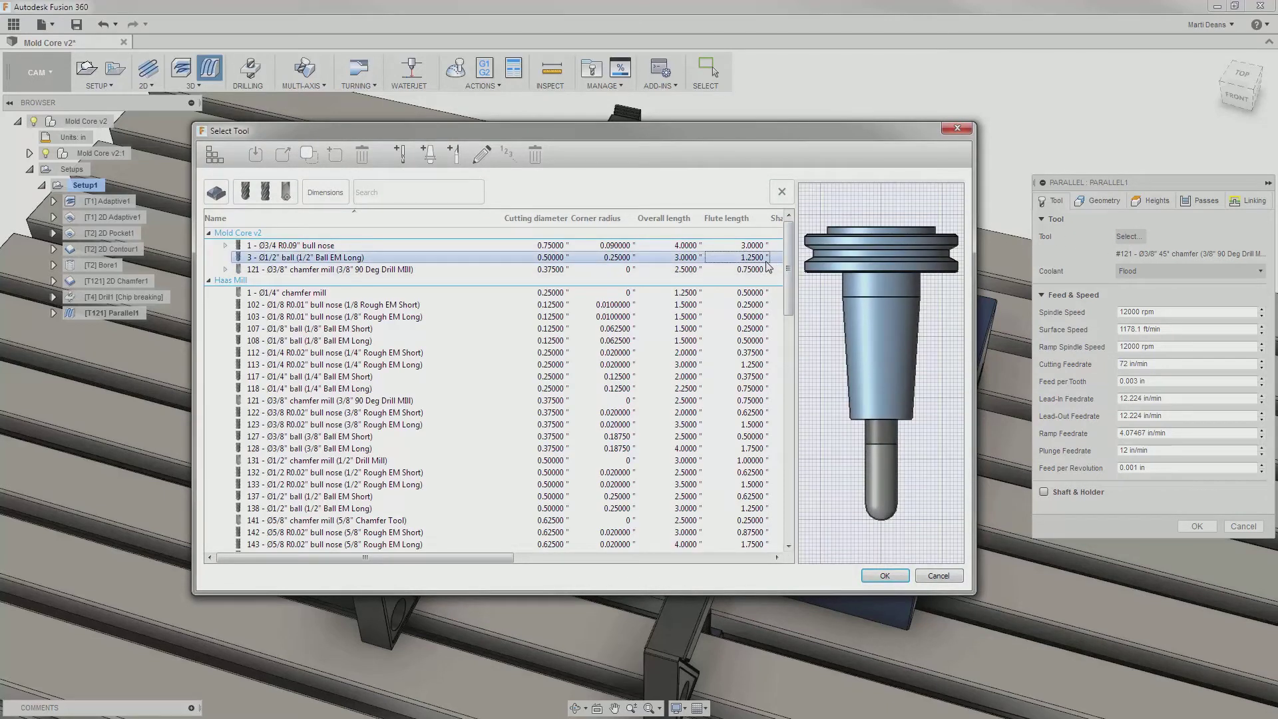
pyautogui.click(282, 192)
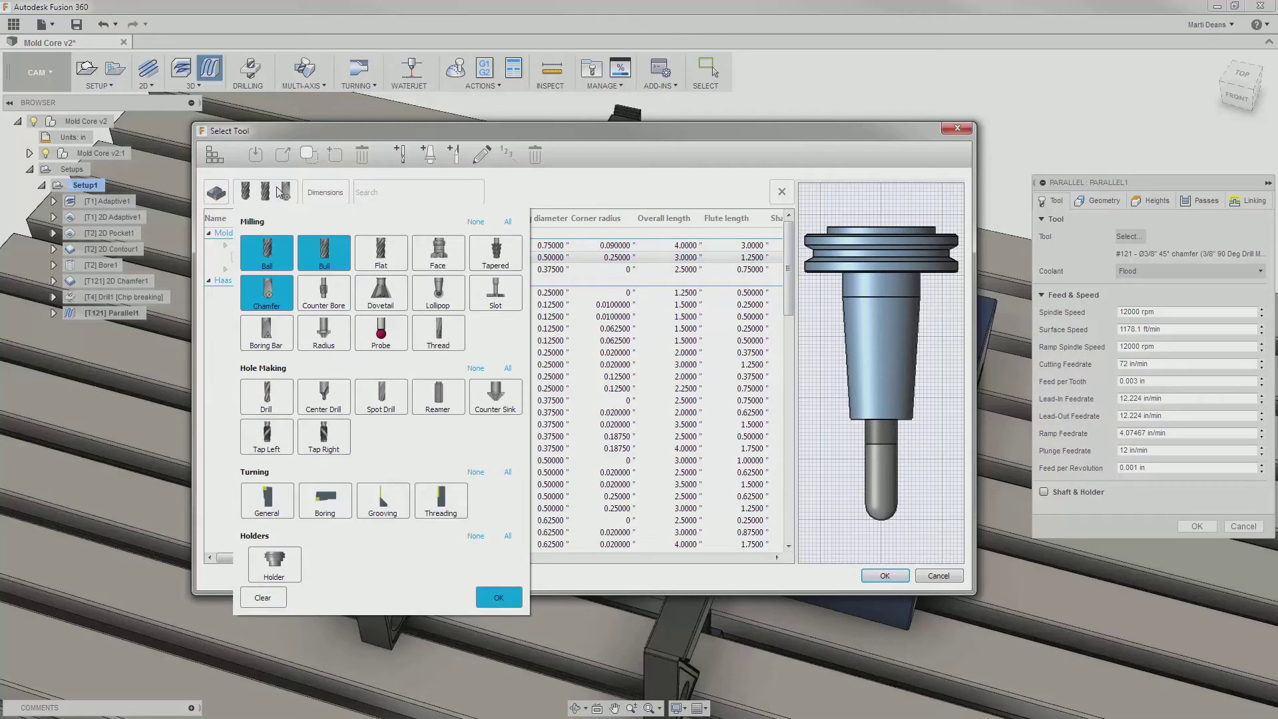
pyautogui.click(271, 294)
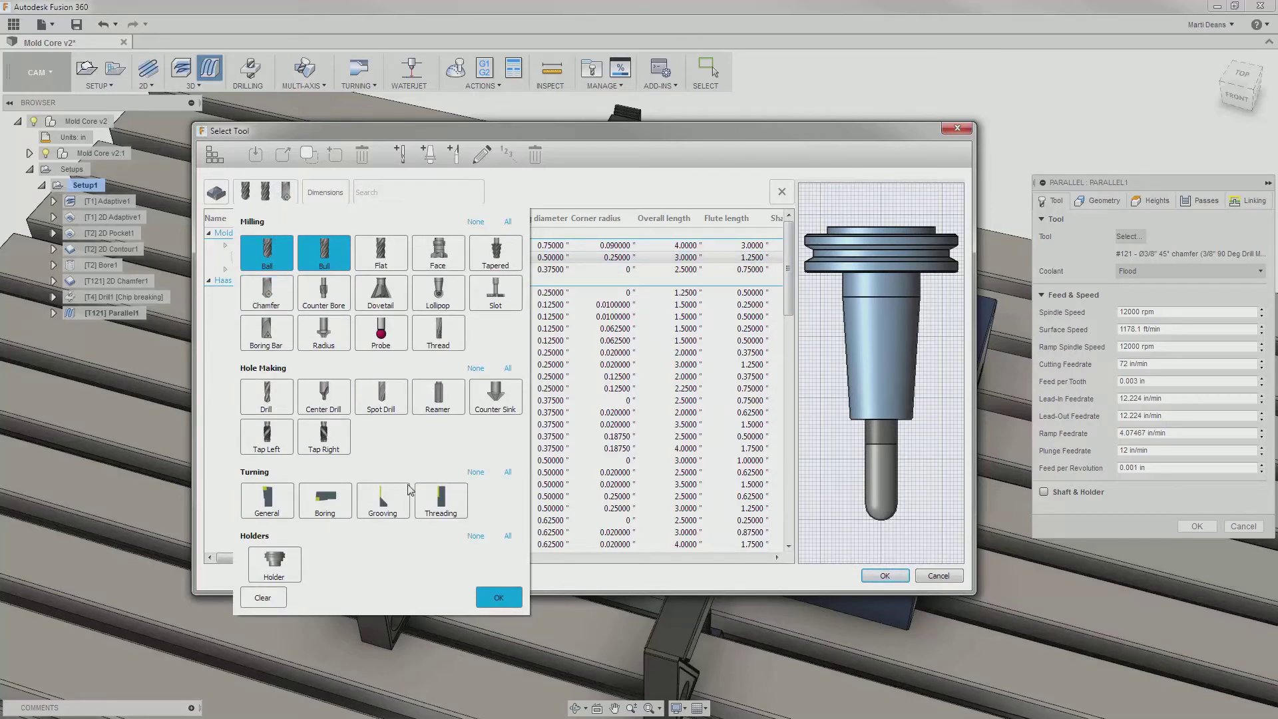
pyautogui.click(481, 601)
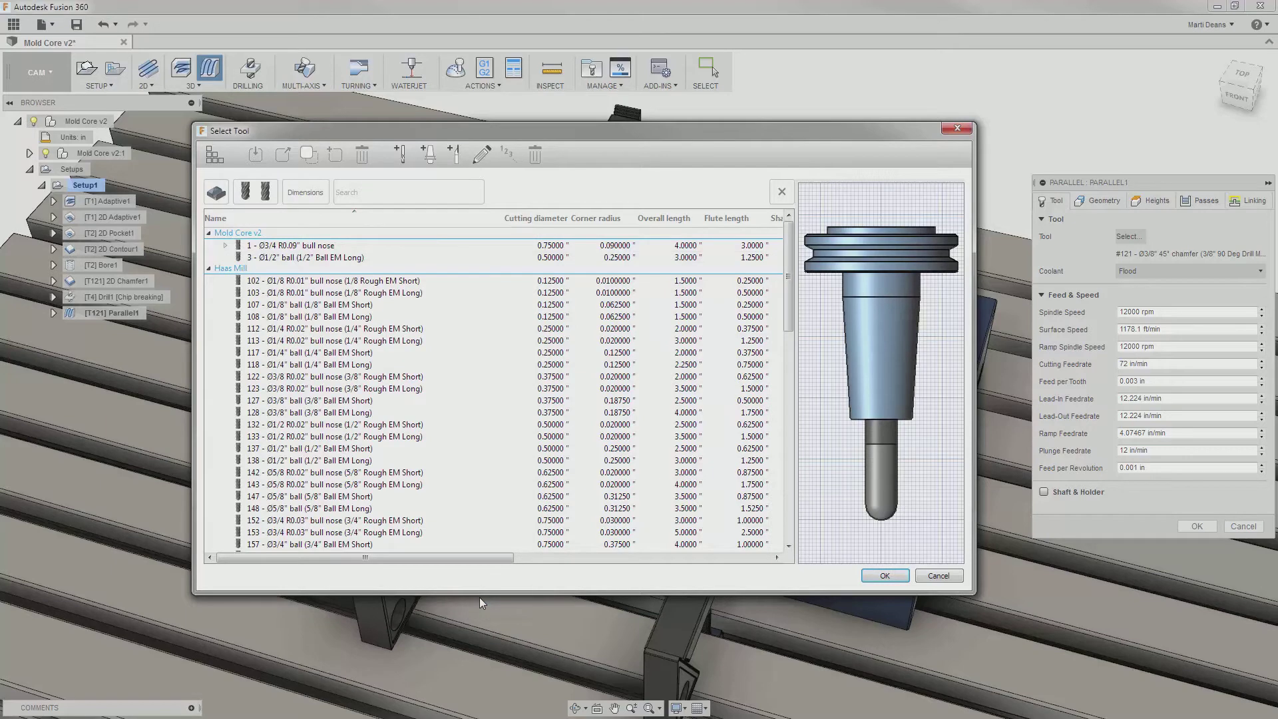
pyautogui.click(870, 576)
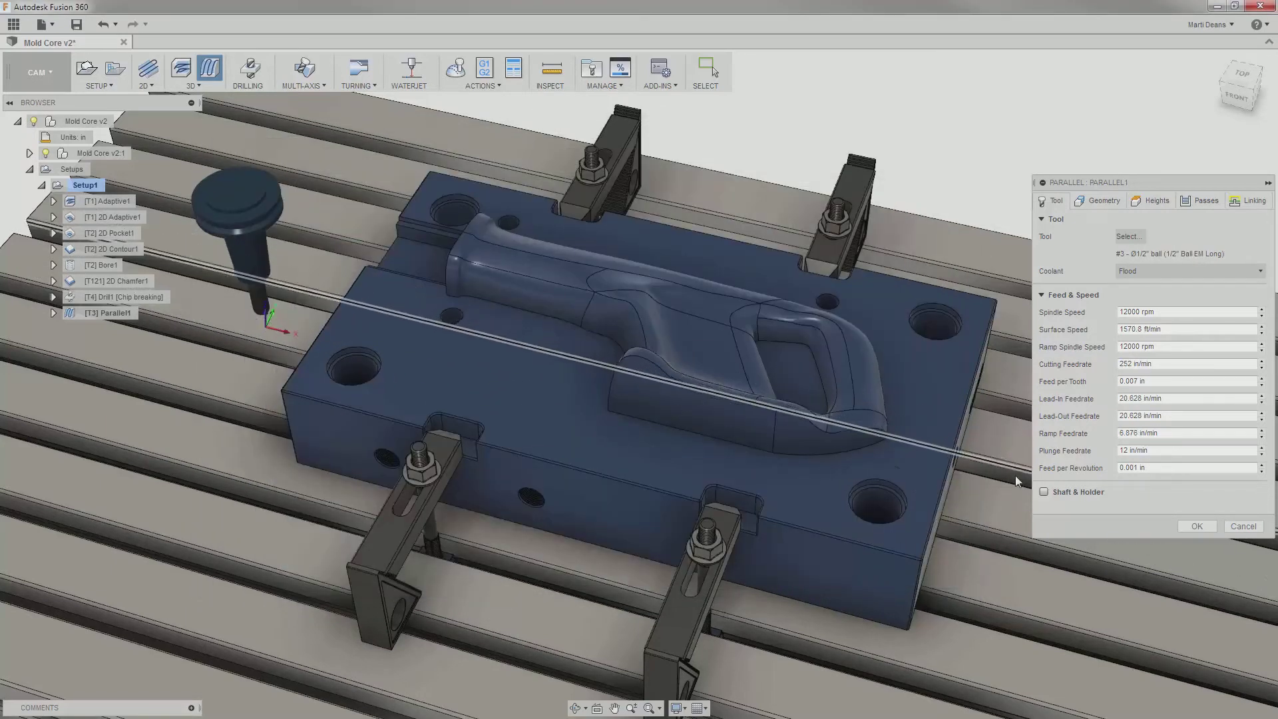
# - Enable shaft and holder checking in Trimmed mode with holder clearance changed to 0.1 in
pyautogui.click(1044, 492)
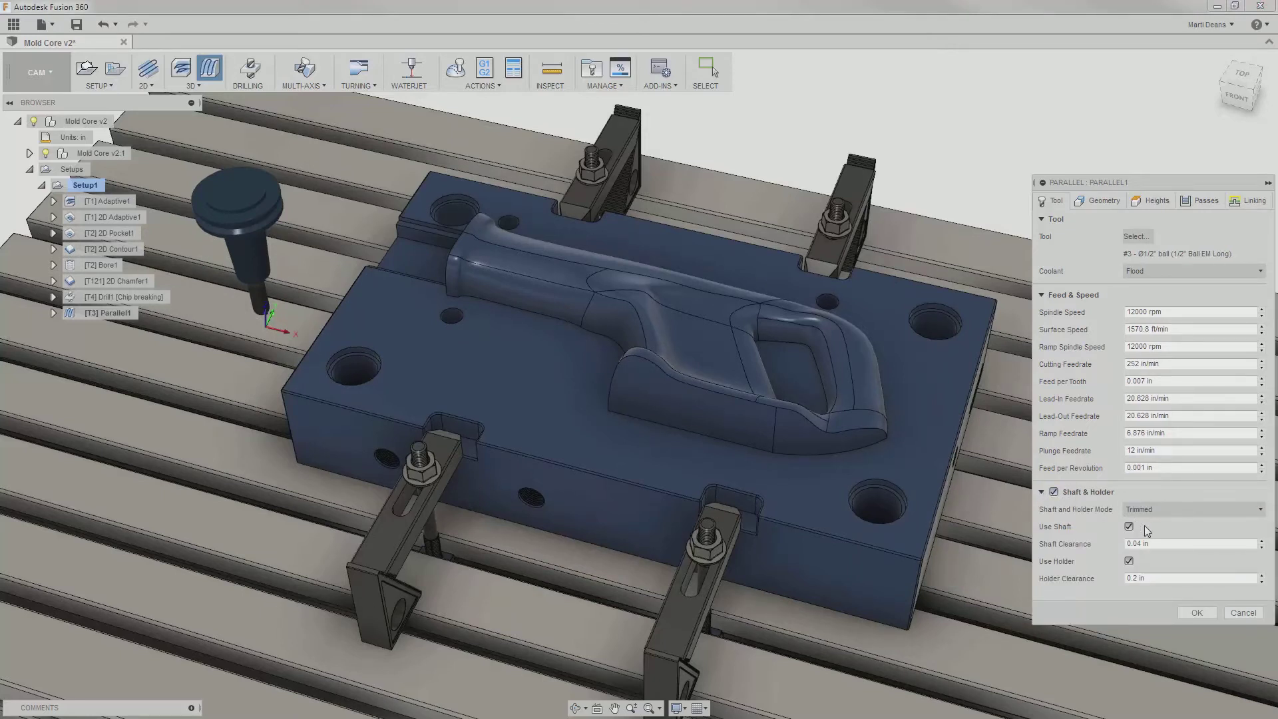
pyautogui.click(1138, 578)
pyautogui.doubleClick(1136, 578)
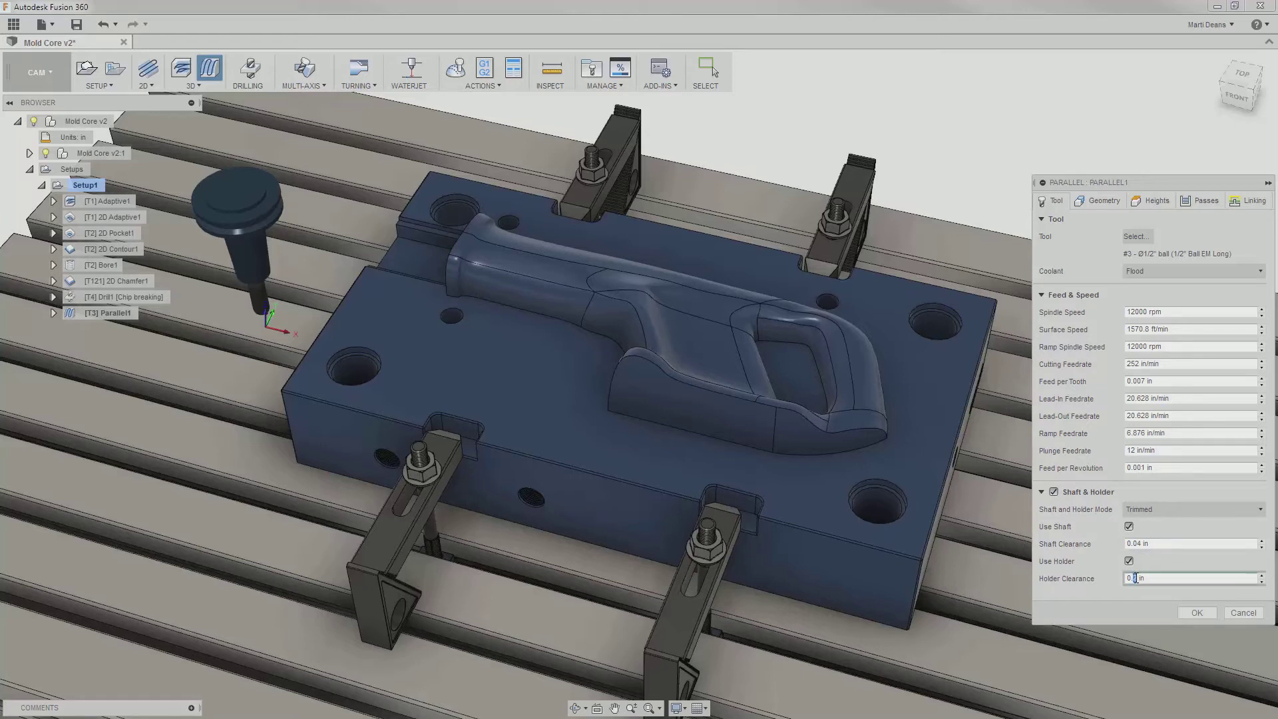
pyautogui.write('1')
pyautogui.click(1175, 515)
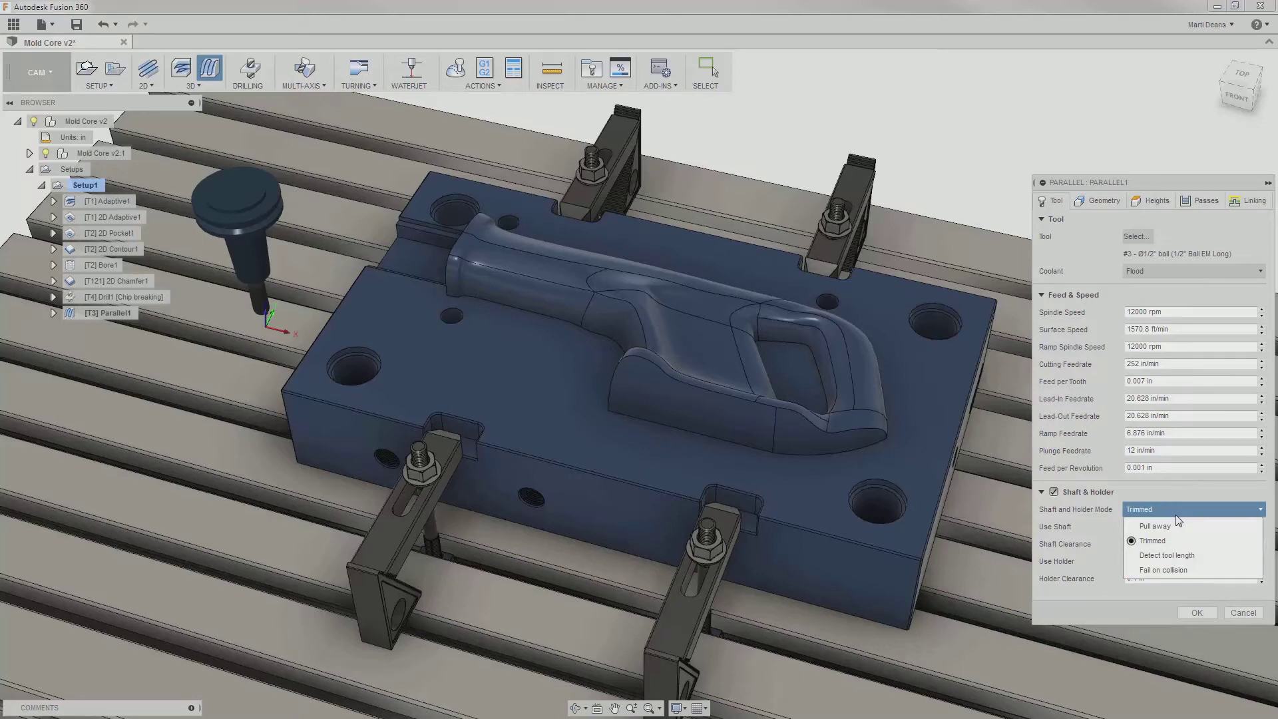
pyautogui.moveTo(1178, 526)
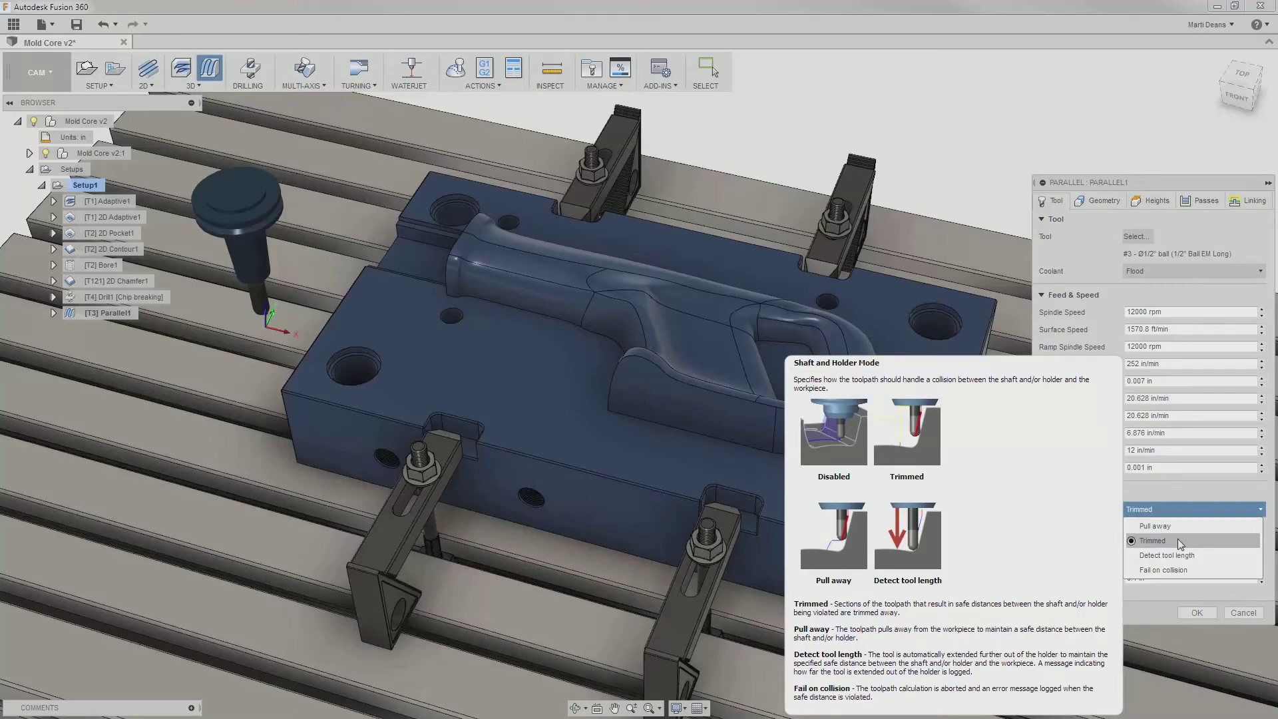
pyautogui.click(1177, 541)
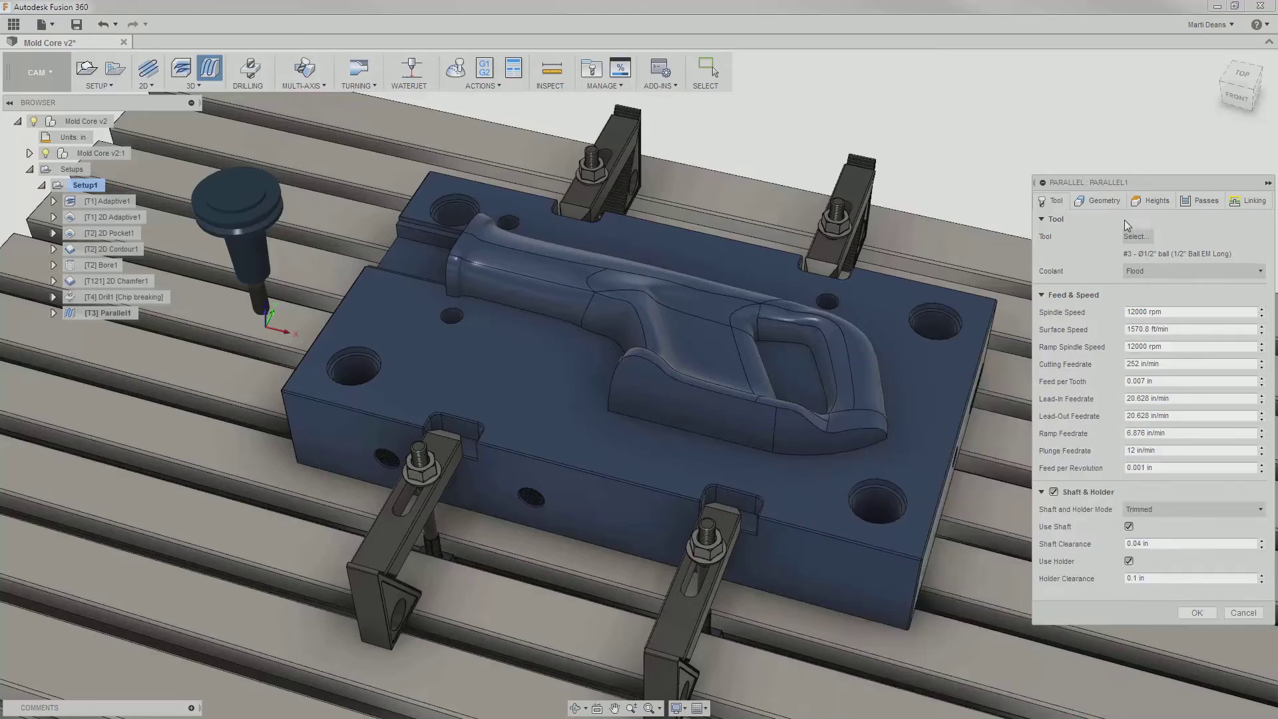
# - Bound machining by the two chains around the handle, with the tool outside the boundary
pyautogui.click(1117, 203)
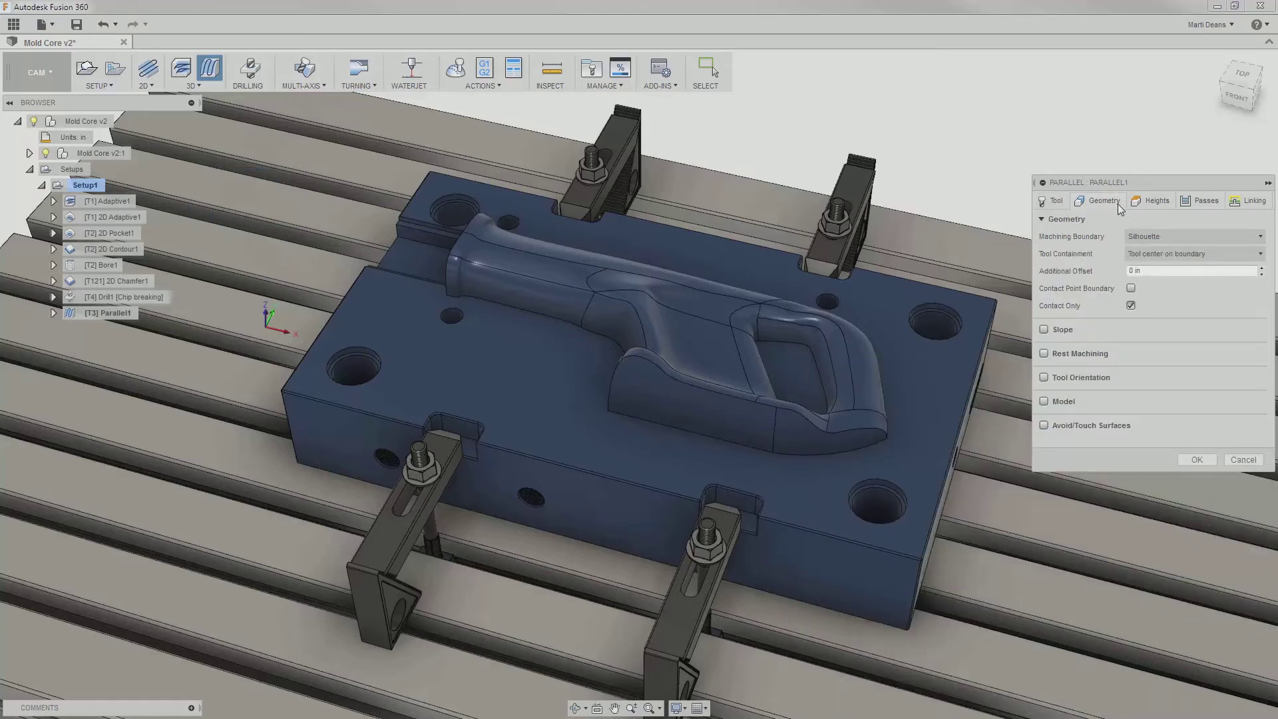
pyautogui.click(1144, 234)
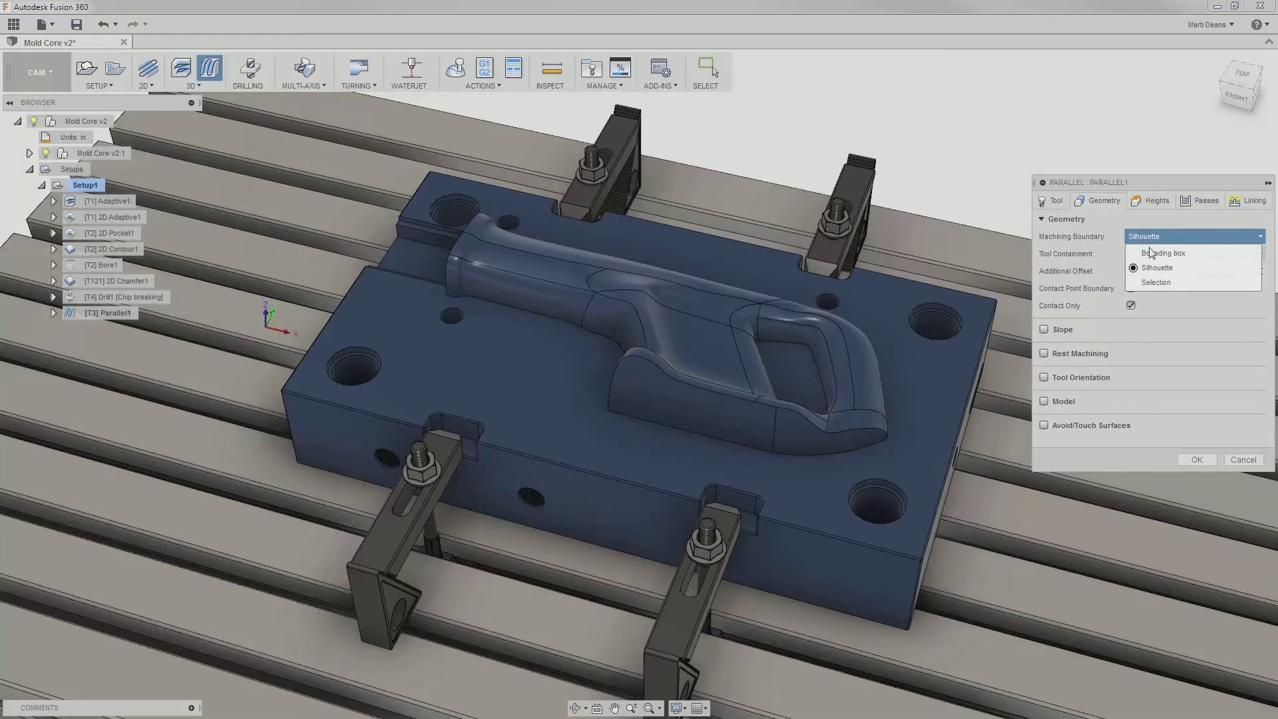
pyautogui.click(1156, 283)
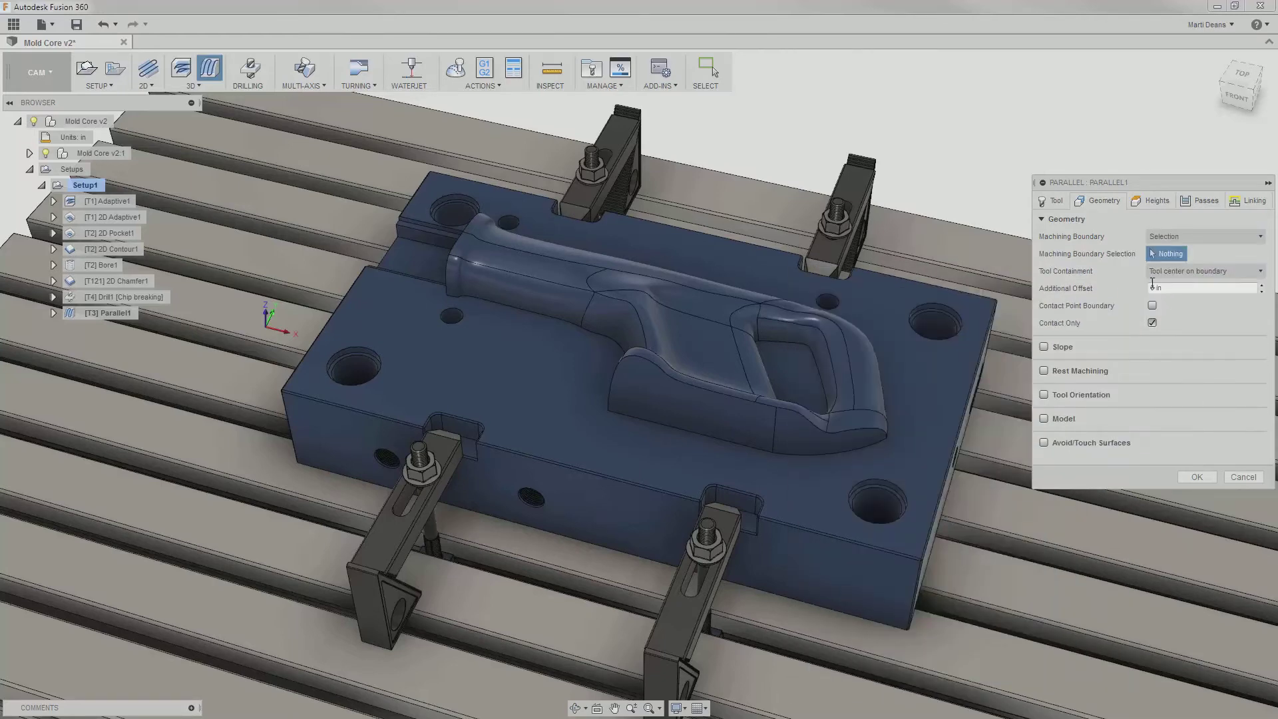
pyautogui.click(880, 444)
pyautogui.click(808, 347)
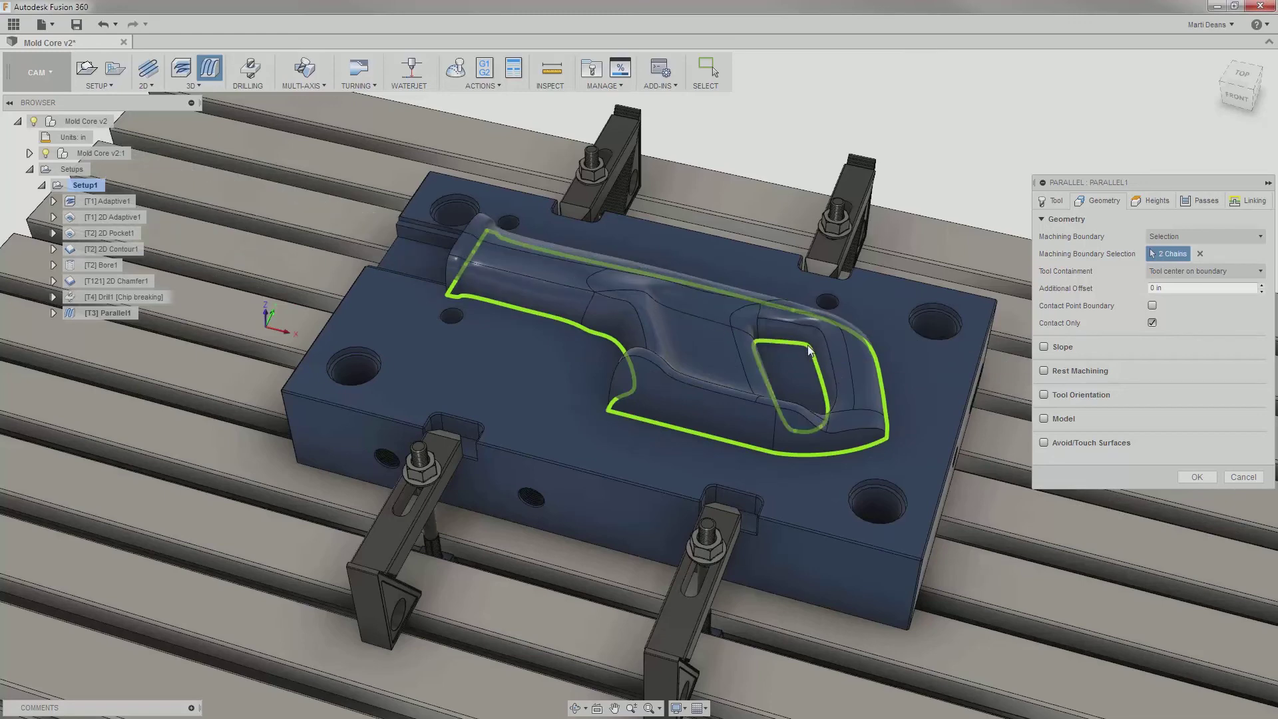
pyautogui.click(1162, 273)
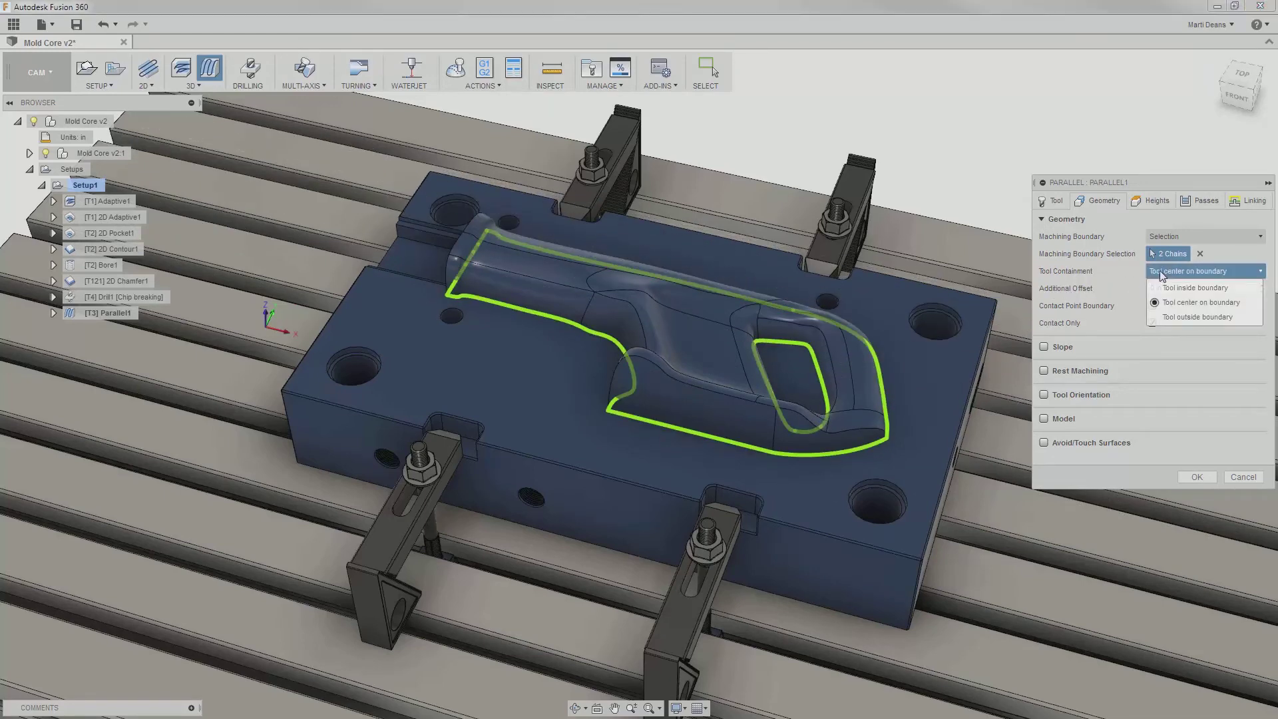
pyautogui.click(1169, 318)
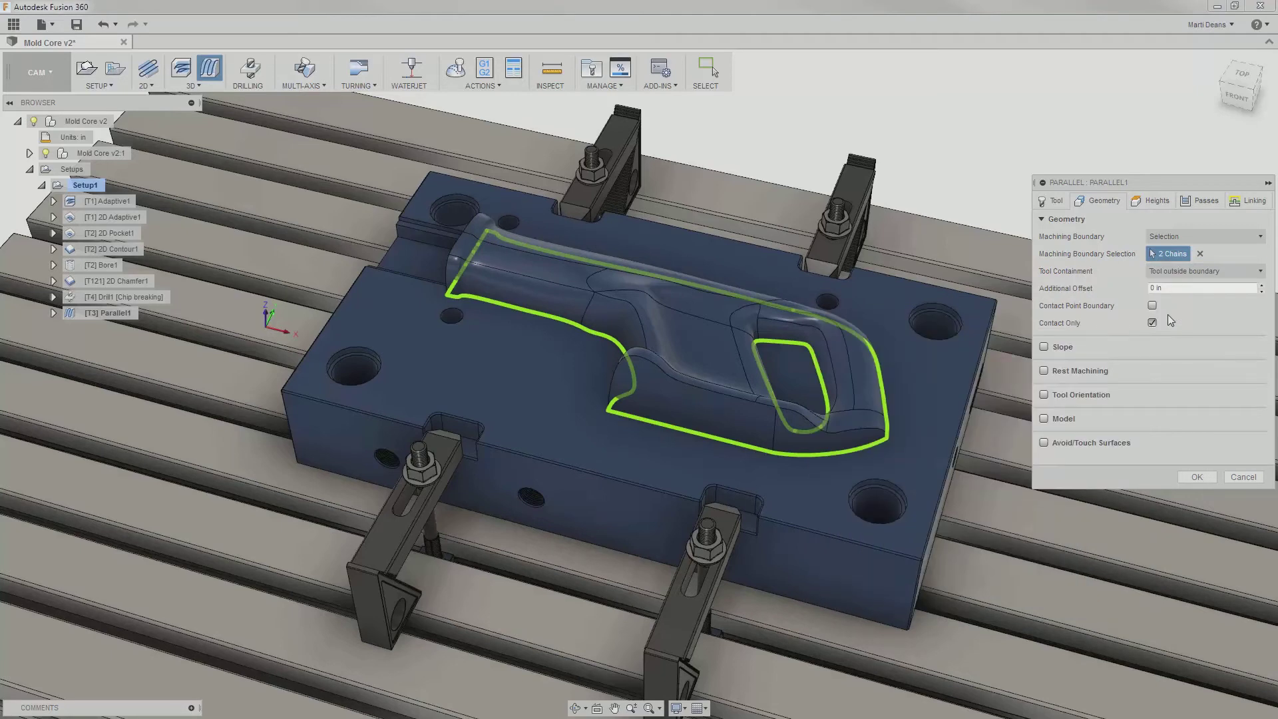
# - Avoid four mold faces: the top face, another face, and two pocket faces
pyautogui.click(1044, 442)
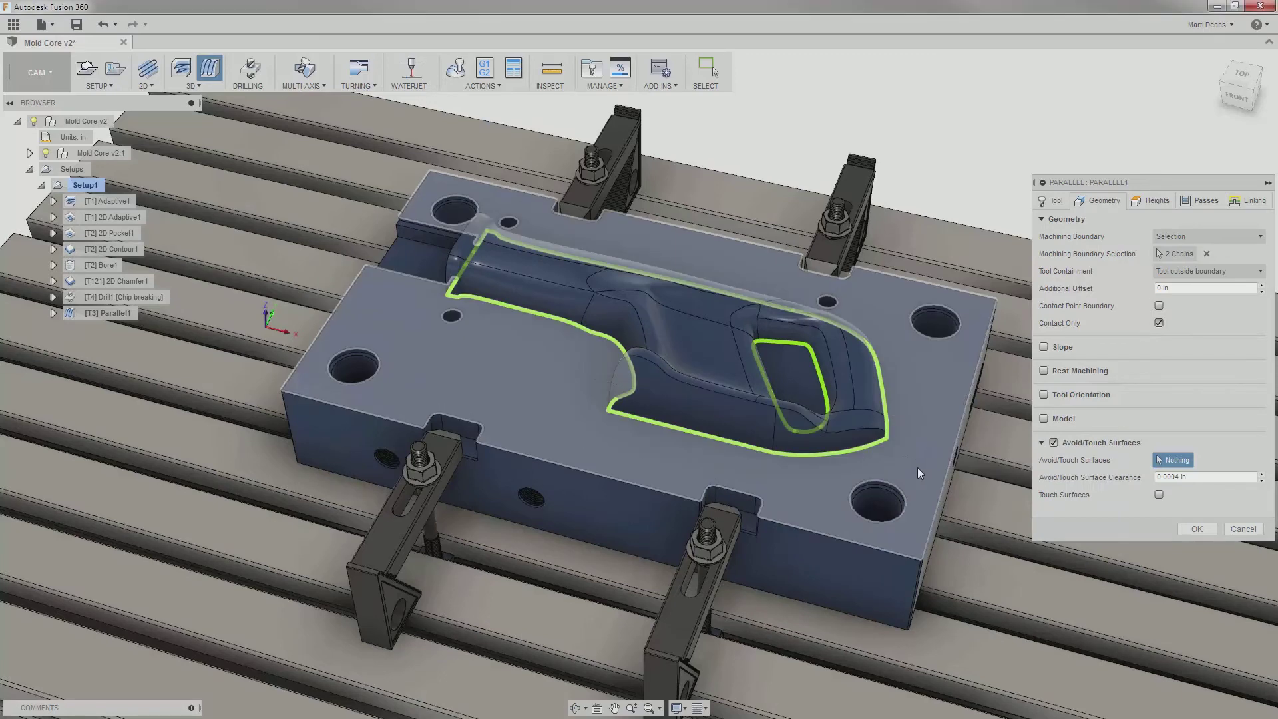
pyautogui.click(917, 468)
pyautogui.click(808, 370)
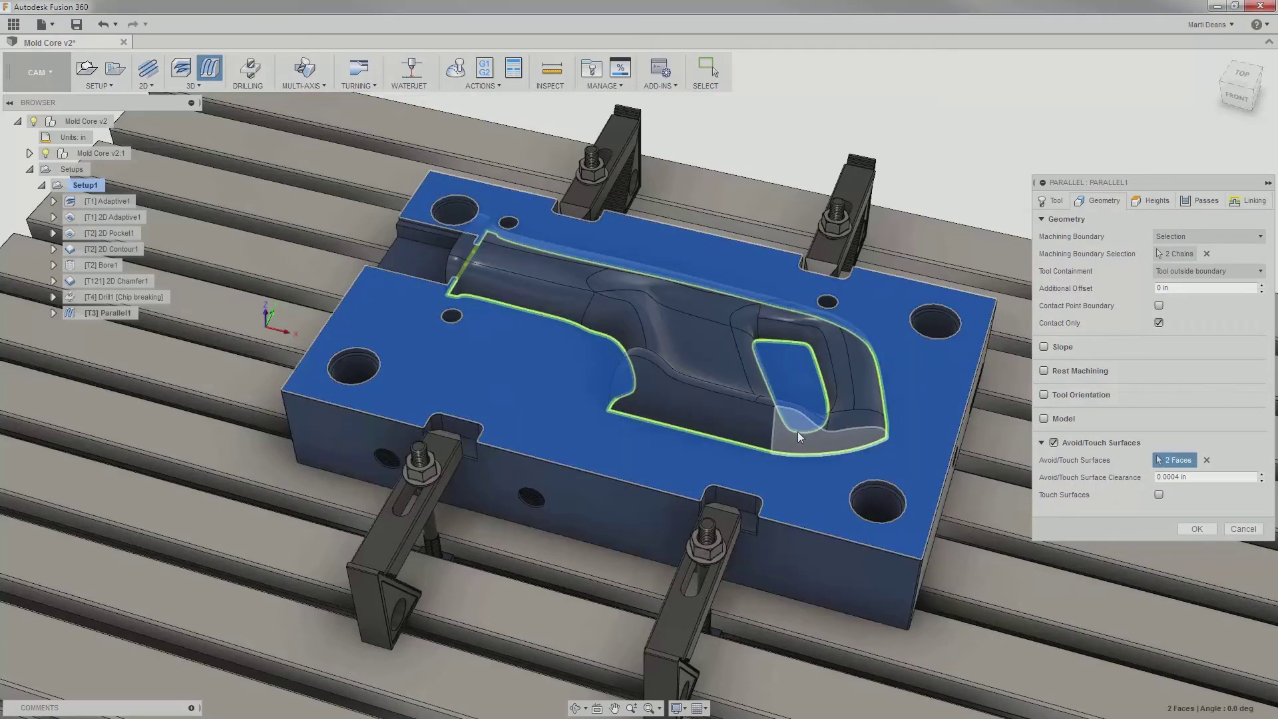
pyautogui.click(798, 433)
pyautogui.click(750, 430)
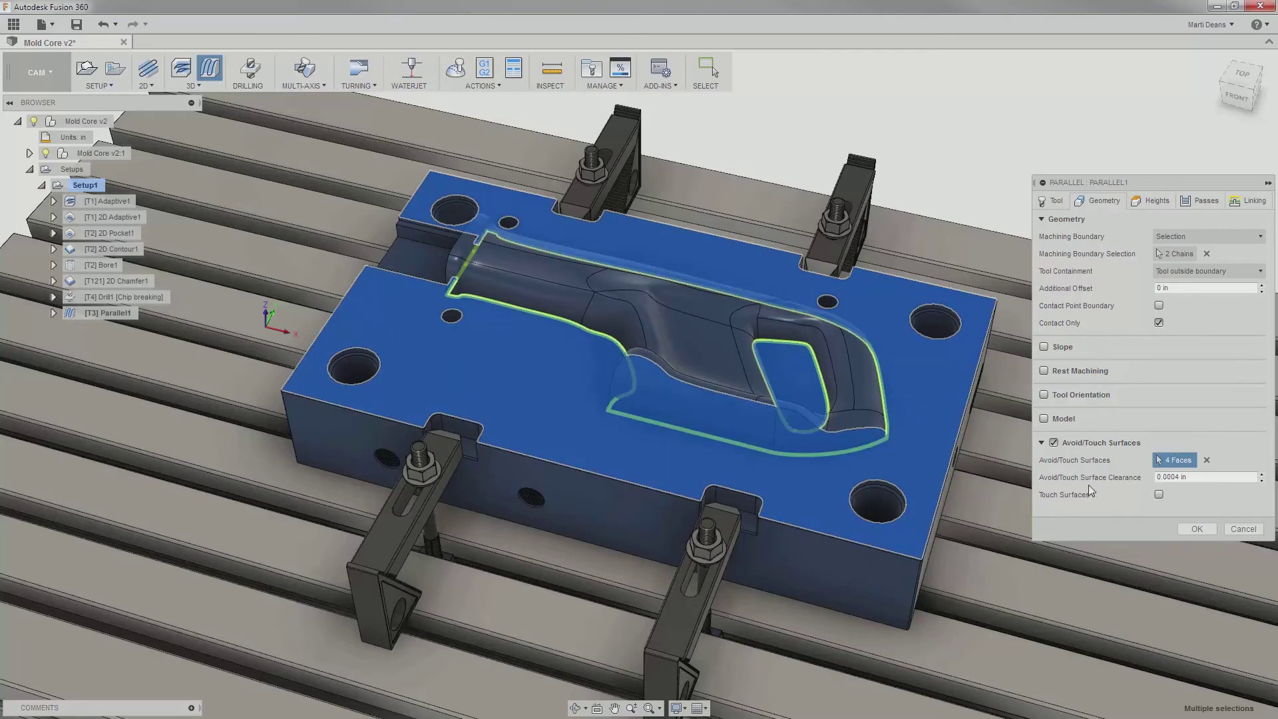
pyautogui.moveTo(1159, 498)
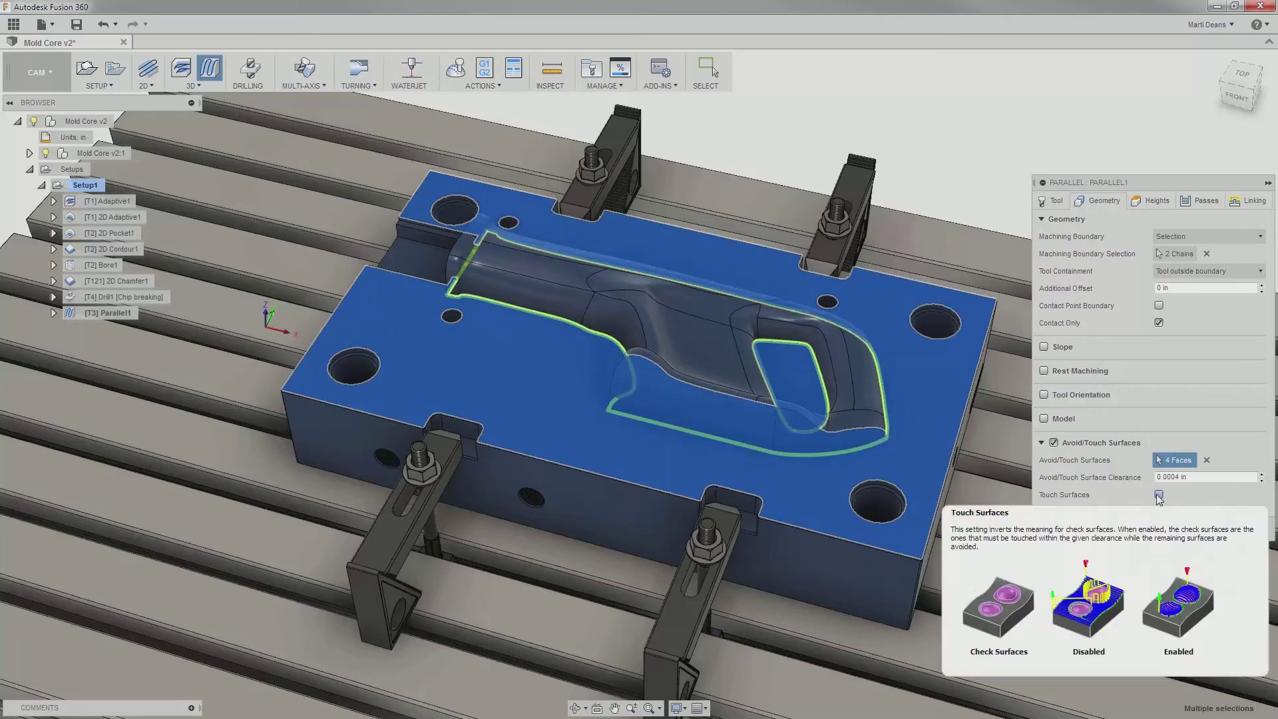
pyautogui.click(1204, 202)
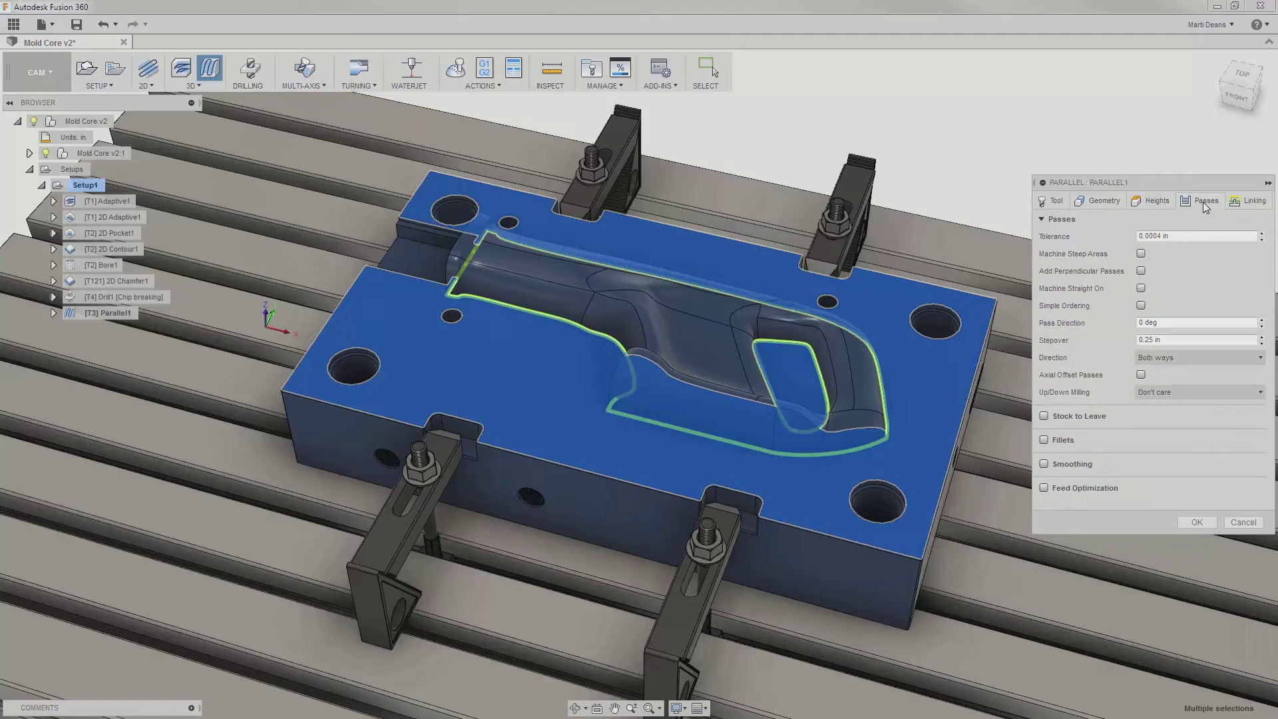
# - Set a 90 deg pass direction and machine steep areas with 0.005 in minimum stepover
pyautogui.click(1148, 341)
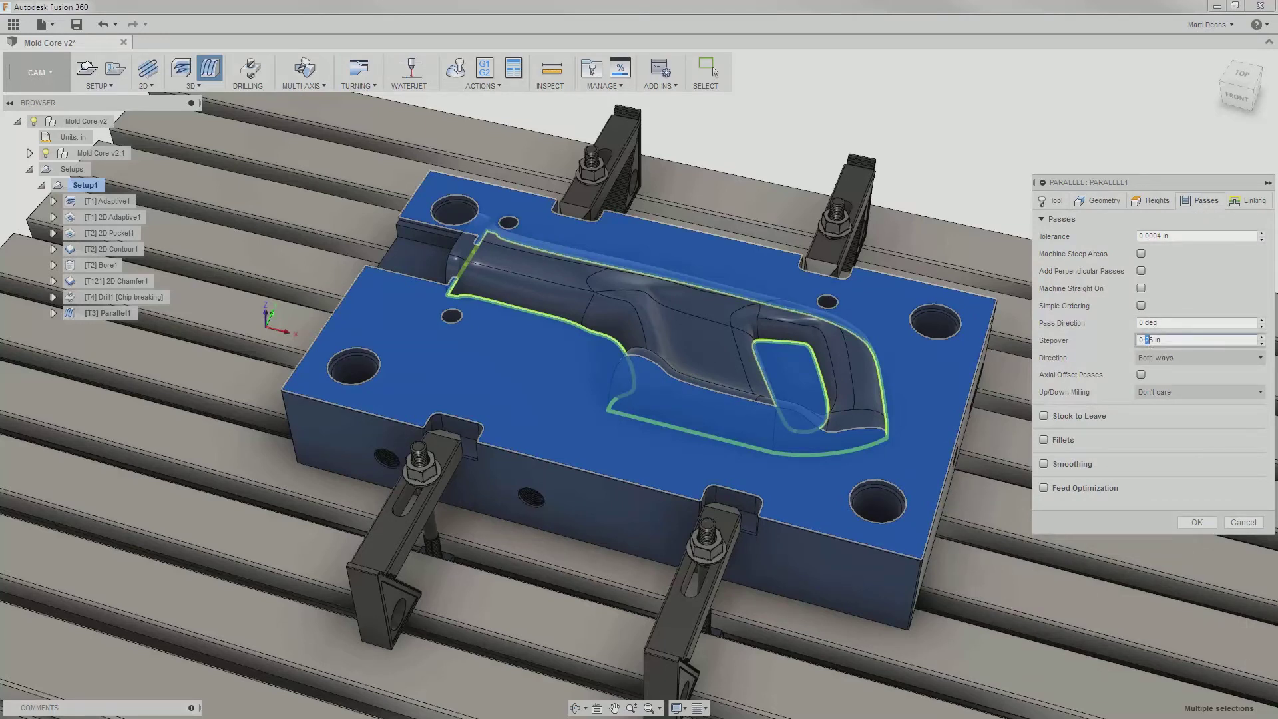
pyautogui.write('0')
pyautogui.click(1144, 324)
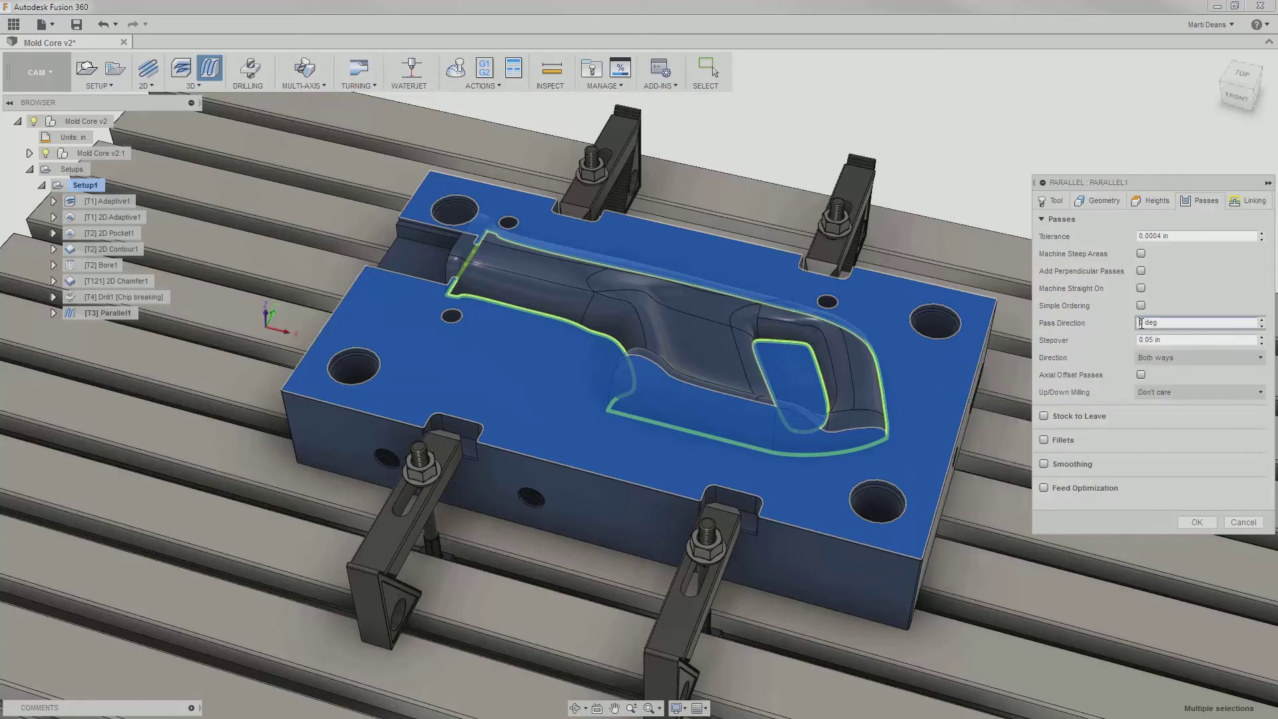
pyautogui.write('9')
pyautogui.click(1141, 254)
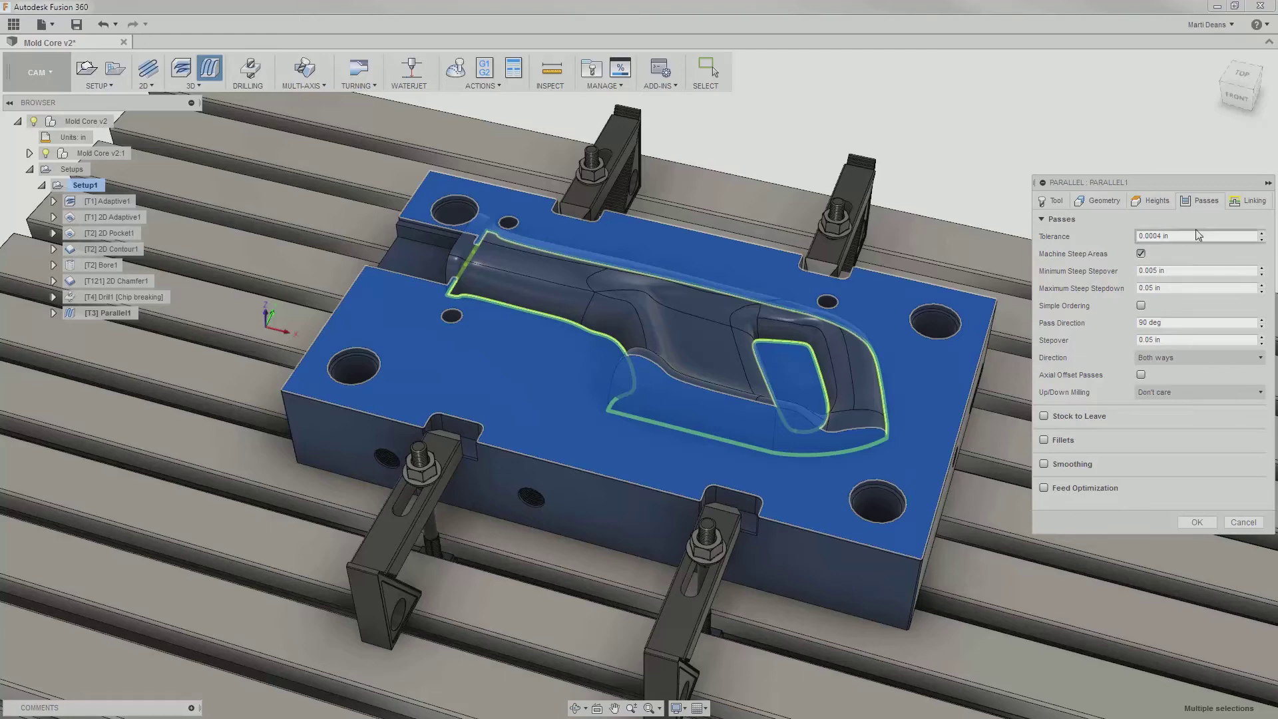
# - Use Minimum retraction linking and generate the Parallel1 toolpath
pyautogui.click(1236, 201)
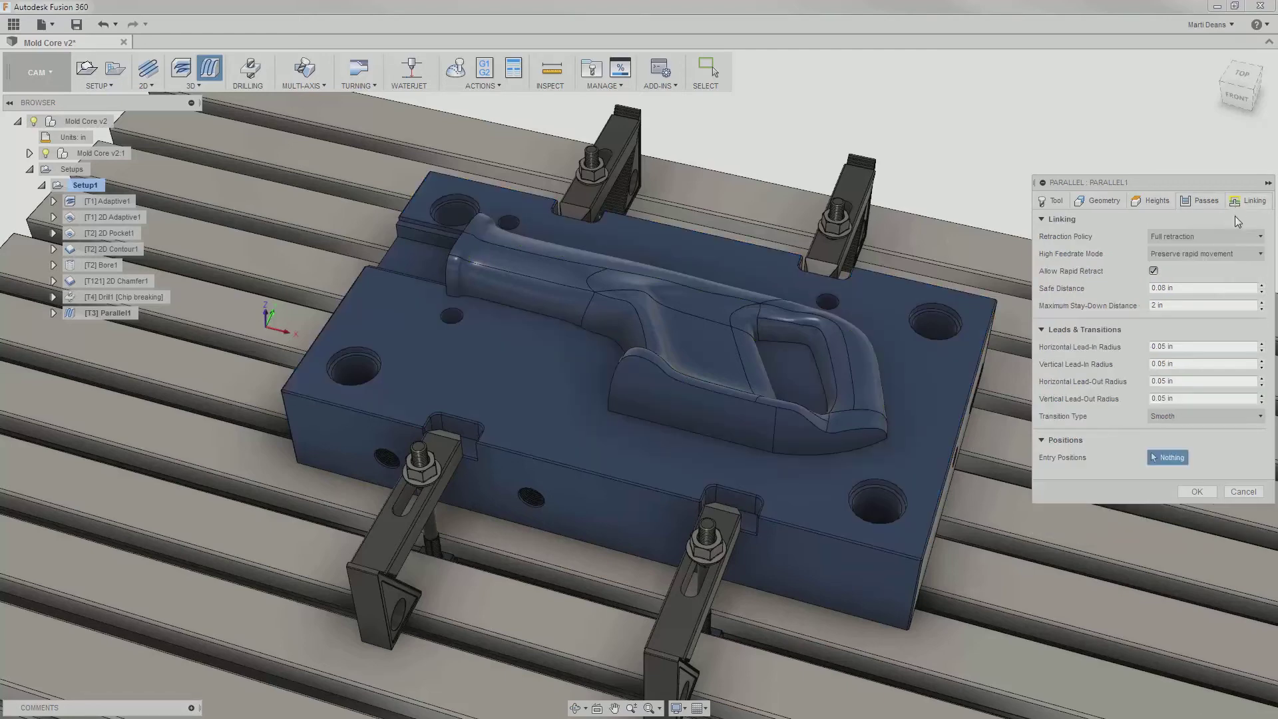
pyautogui.click(1238, 237)
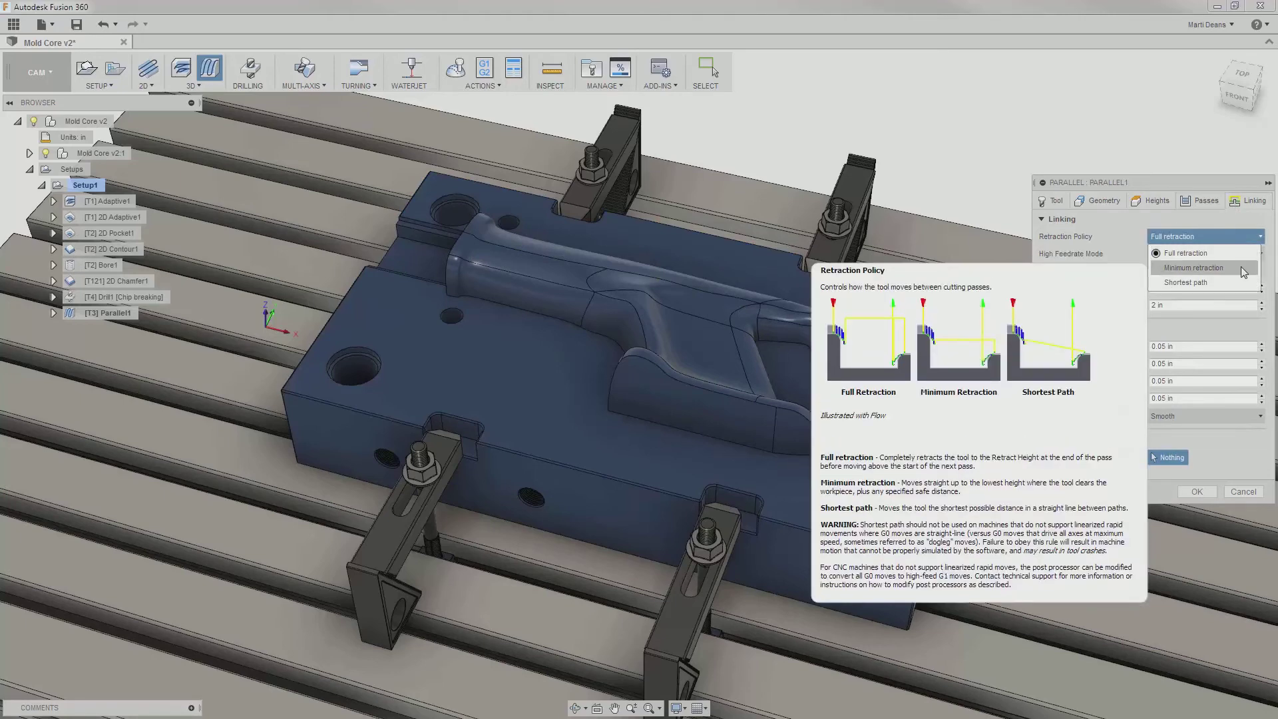
pyautogui.click(1244, 268)
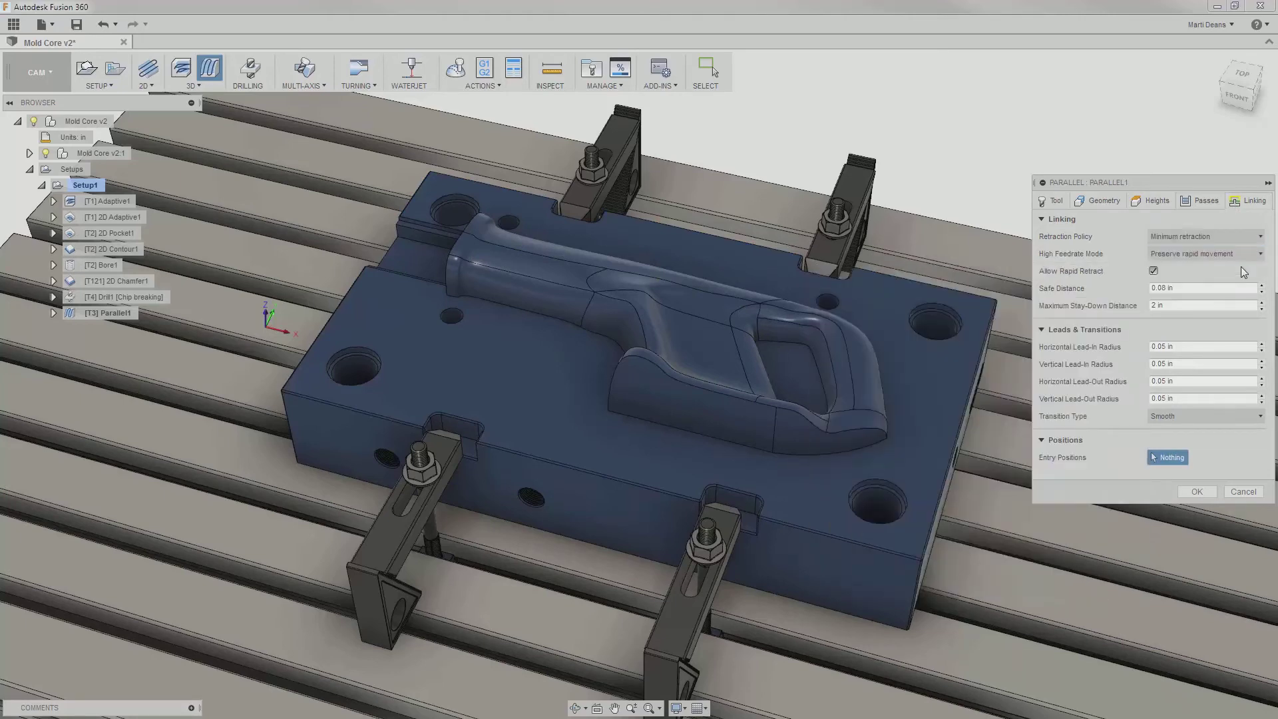
pyautogui.click(1199, 492)
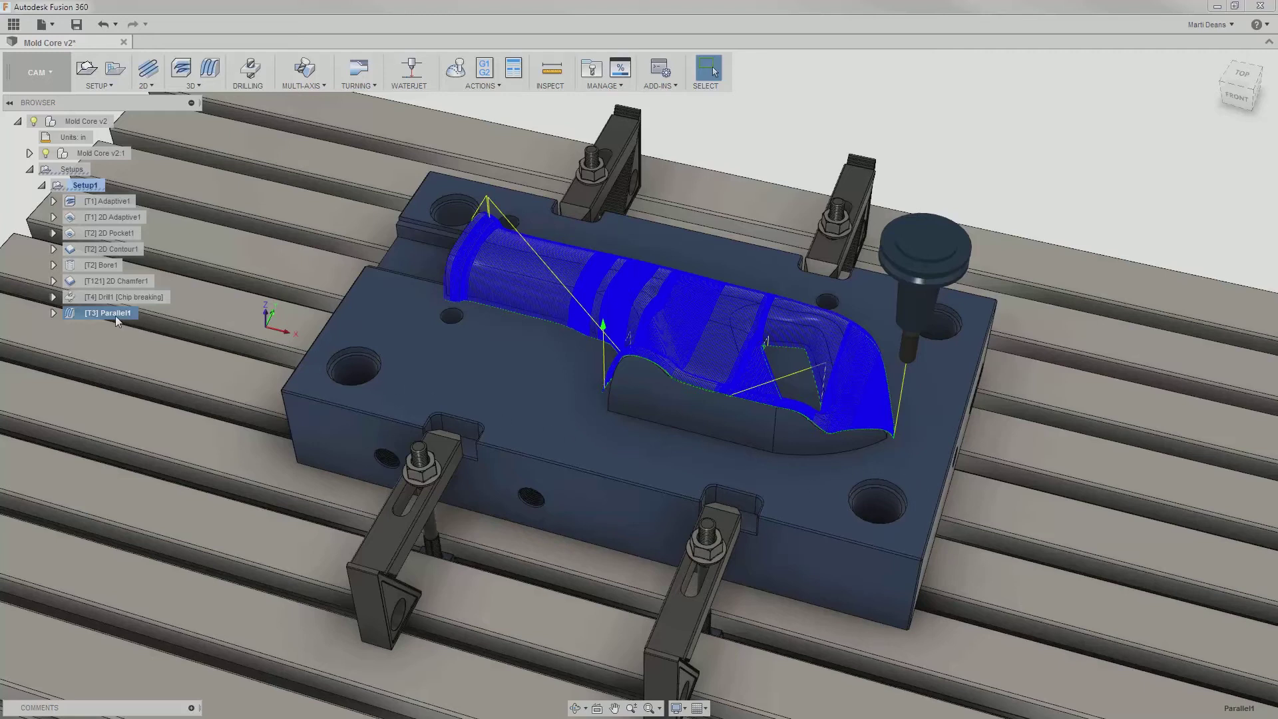
# - Duplicate the [T3] Parallel1 operation to create Parallel1 (2)
pyautogui.rightClick(106, 314)
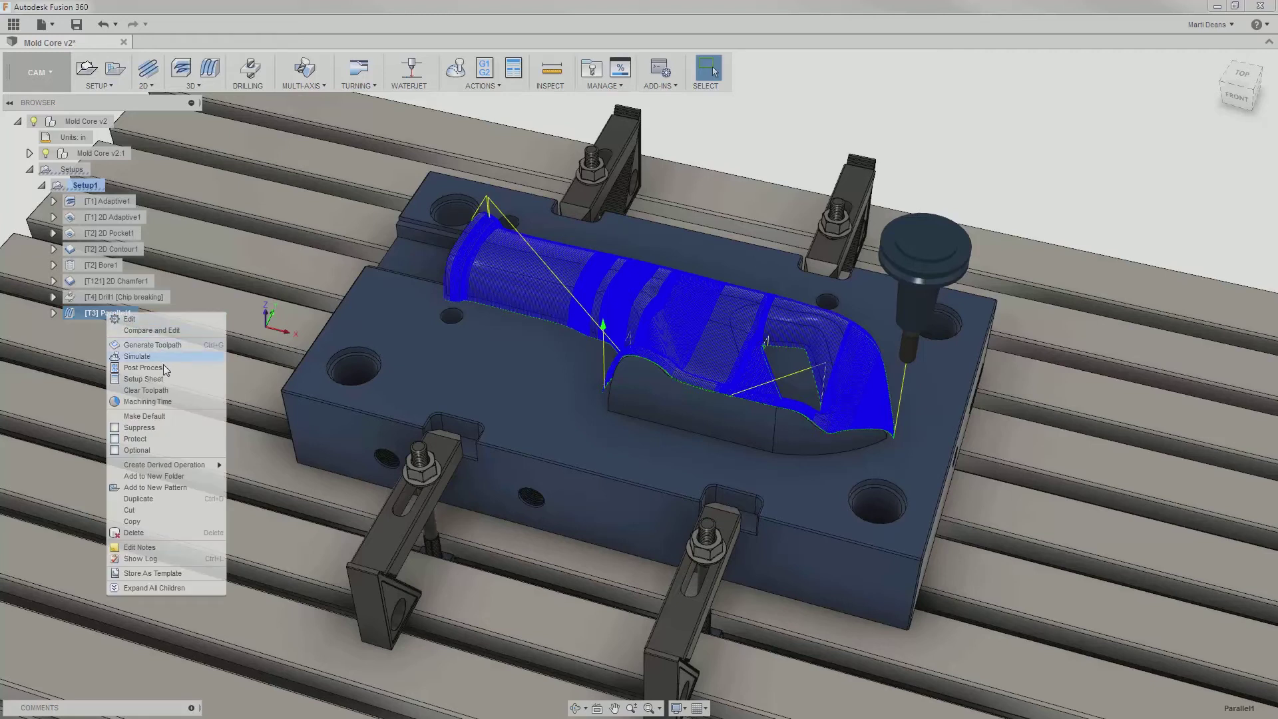
pyautogui.click(161, 505)
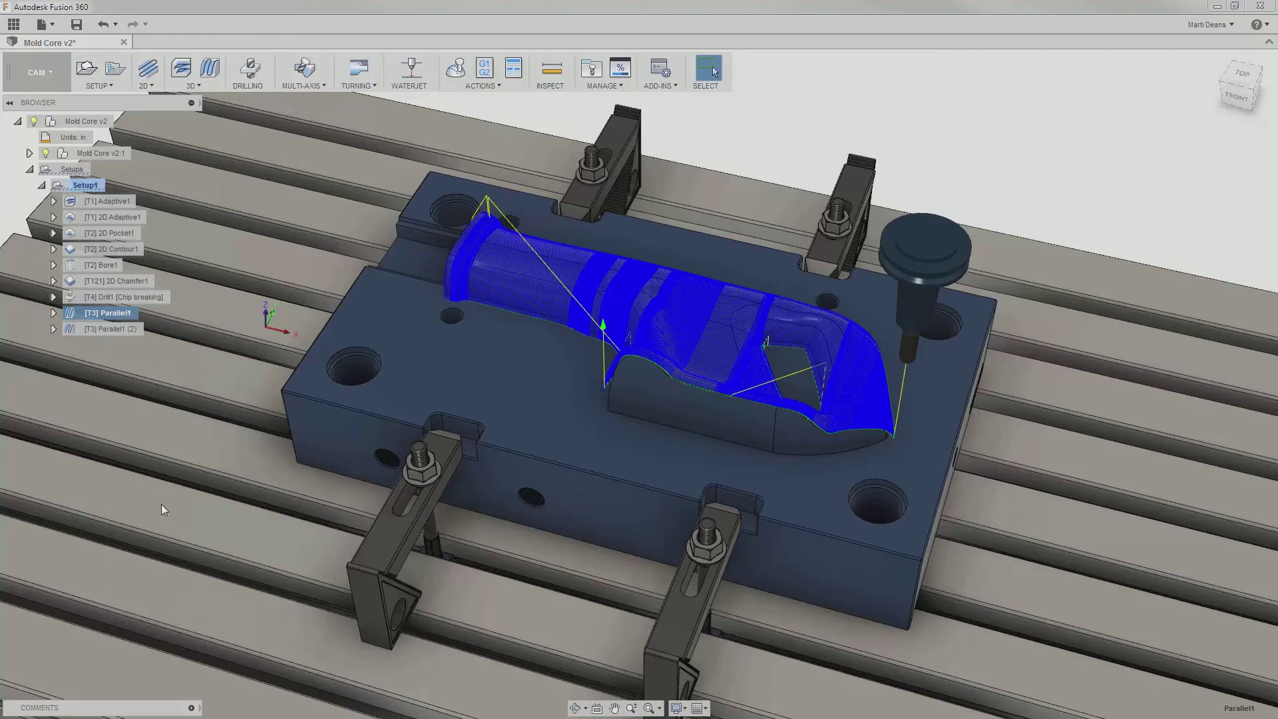
pyautogui.rightClick(117, 330)
# - Edit Parallel1 (2) to turn off steep-area machining and cut at 45 deg
pyautogui.click(132, 342)
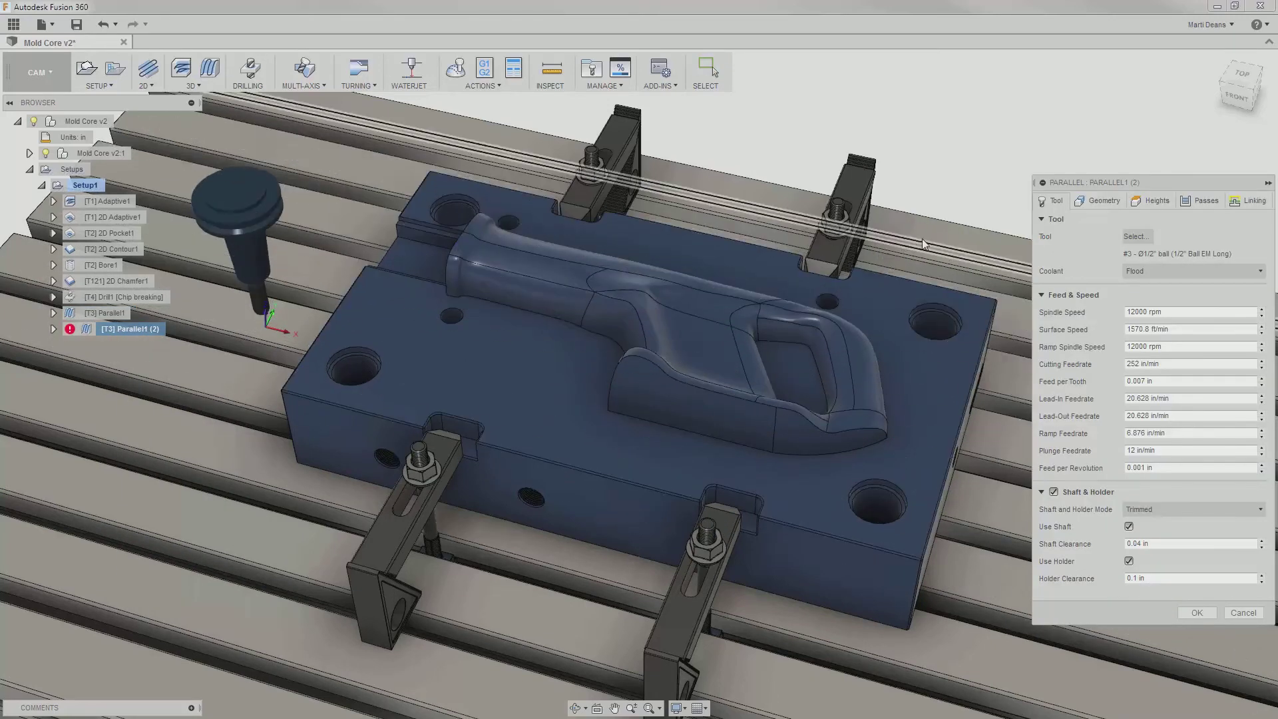
pyautogui.click(1098, 203)
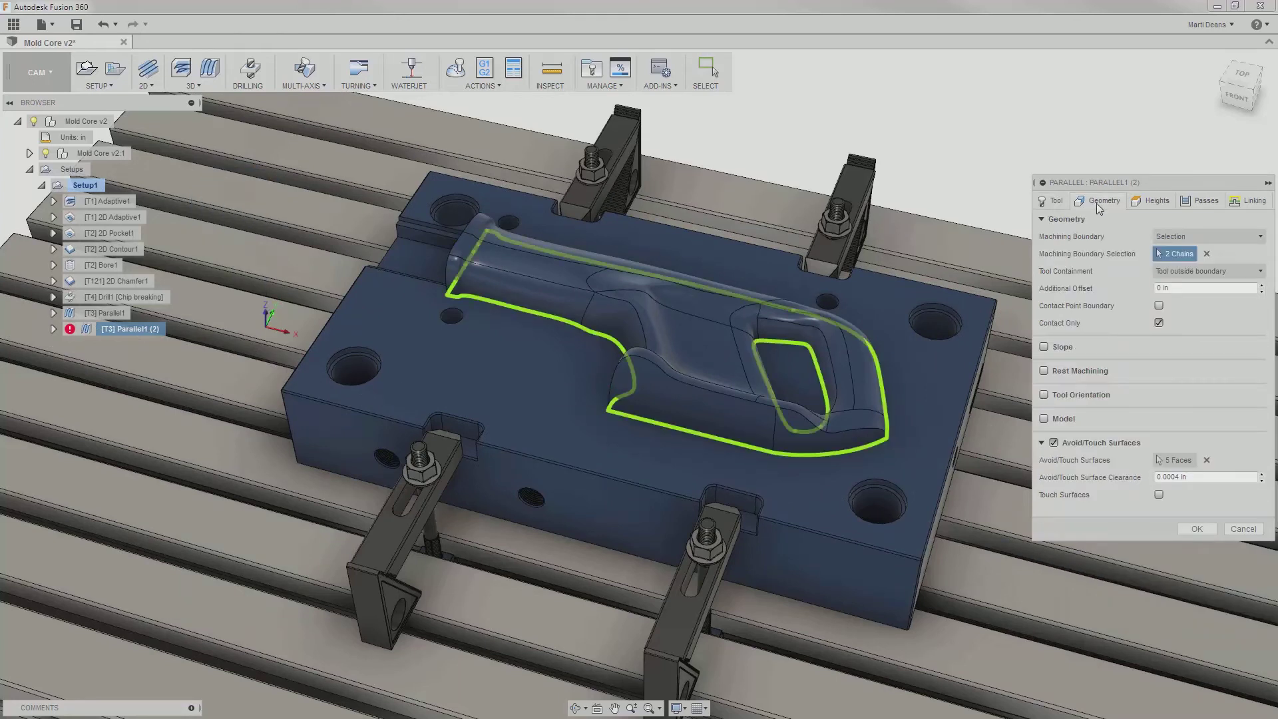
pyautogui.click(1189, 203)
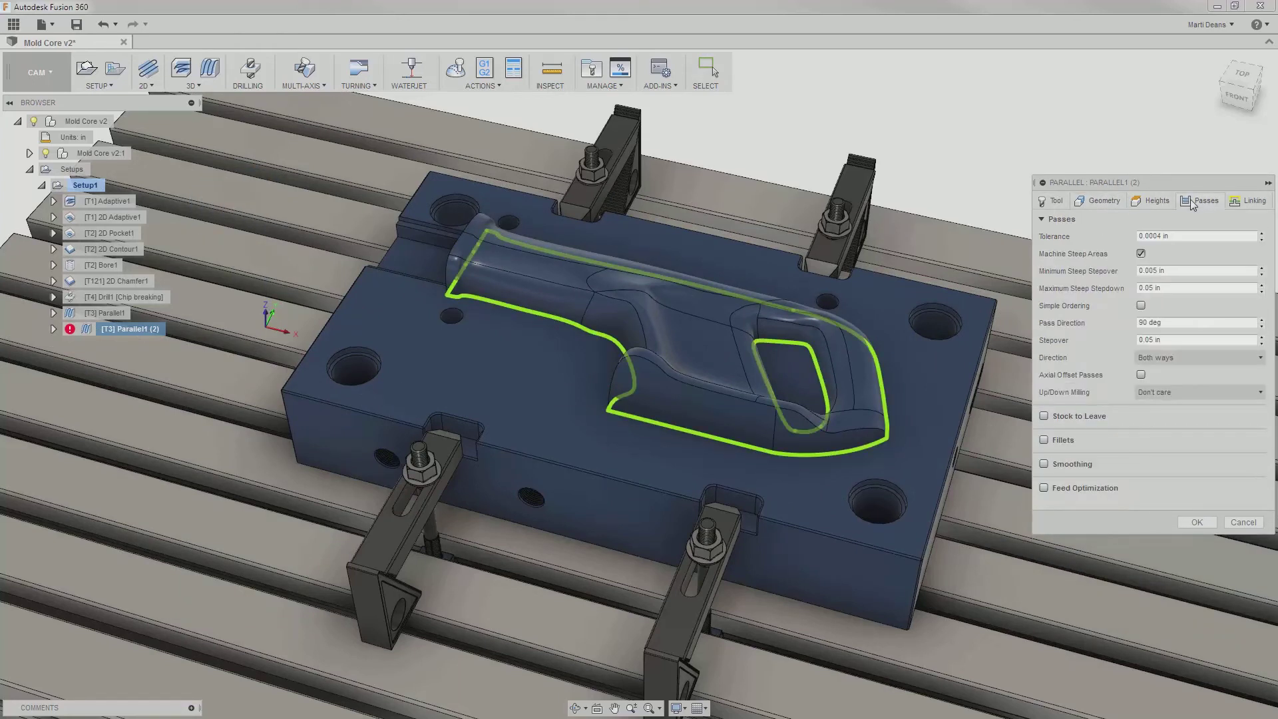
pyautogui.click(1142, 254)
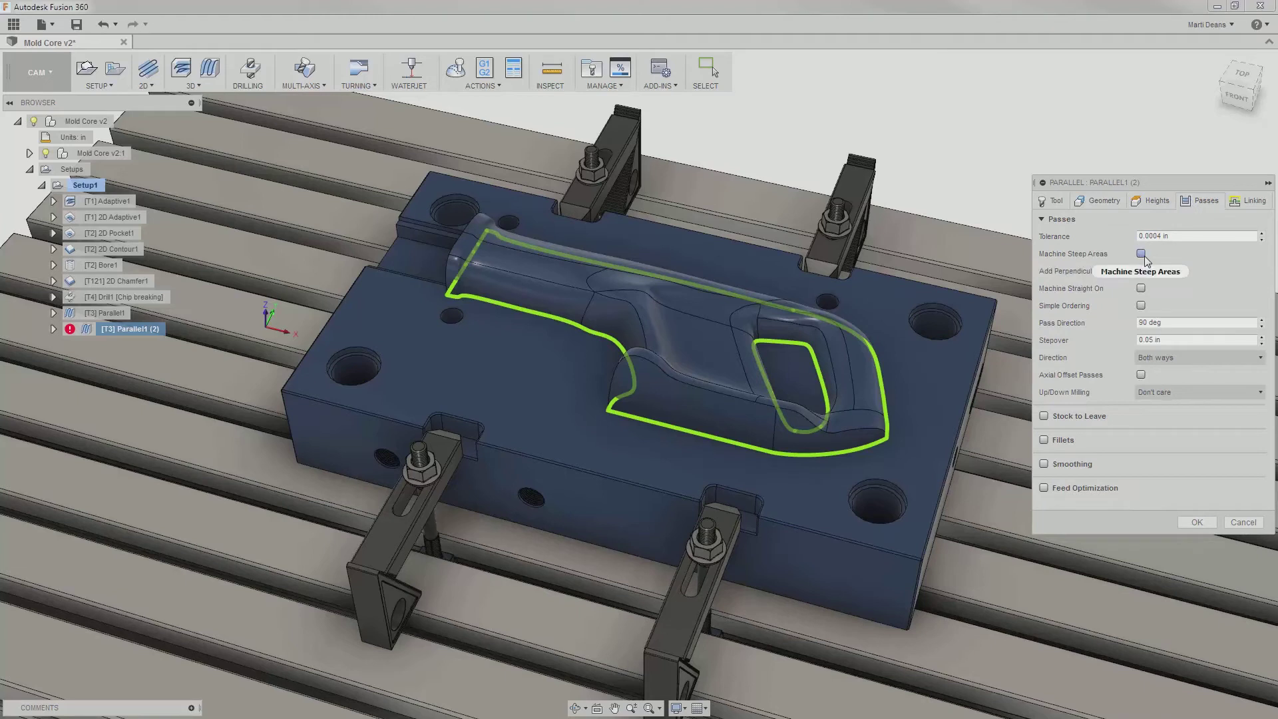
pyautogui.doubleClick(1139, 322)
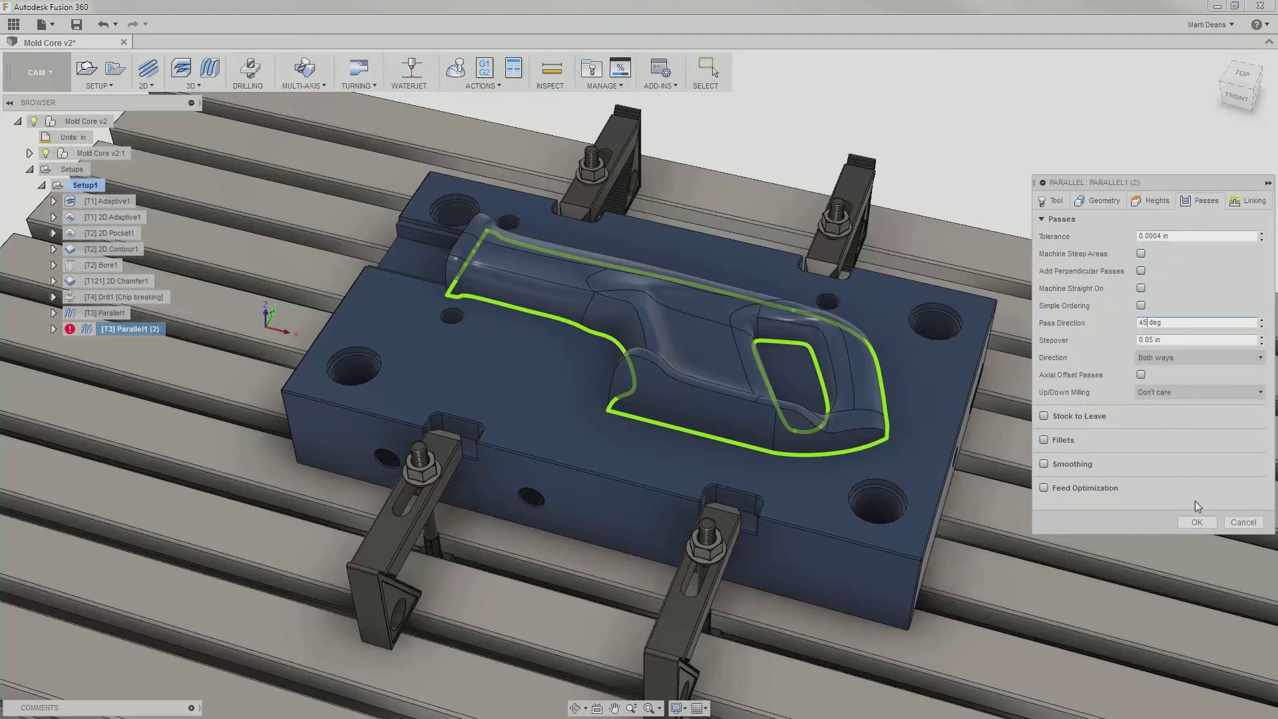
pyautogui.click(1199, 522)
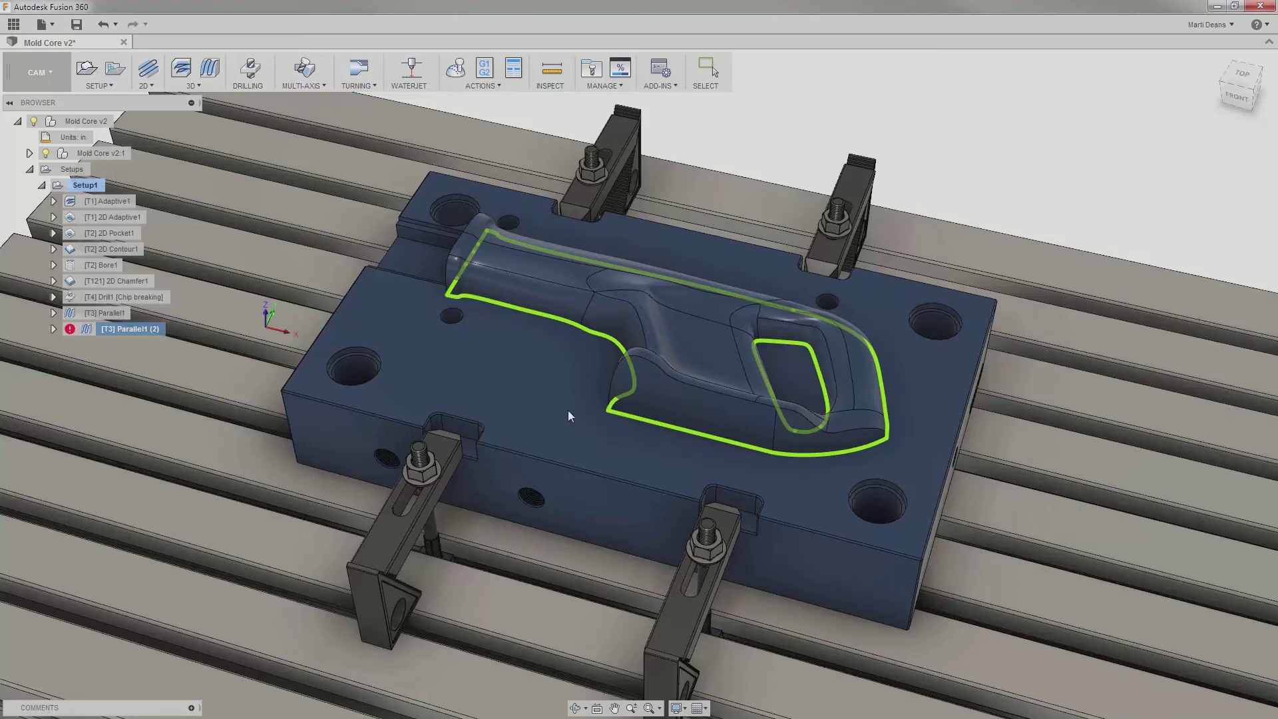
pyautogui.click(131, 330)
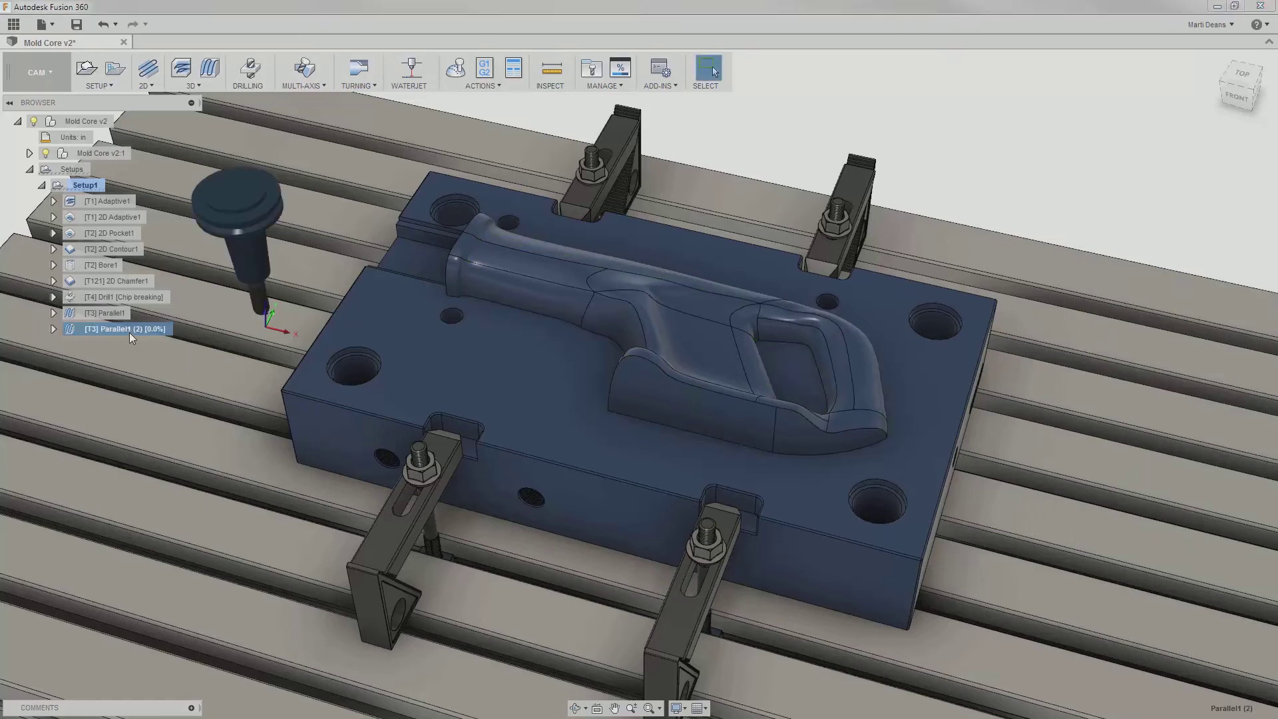
# - Rename Parallel1 (2) to 'Parallel1 - 45 degree'
pyautogui.moveTo(131, 331); pyautogui.dragTo(120, 333)
pyautogui.write('- 45 degre')
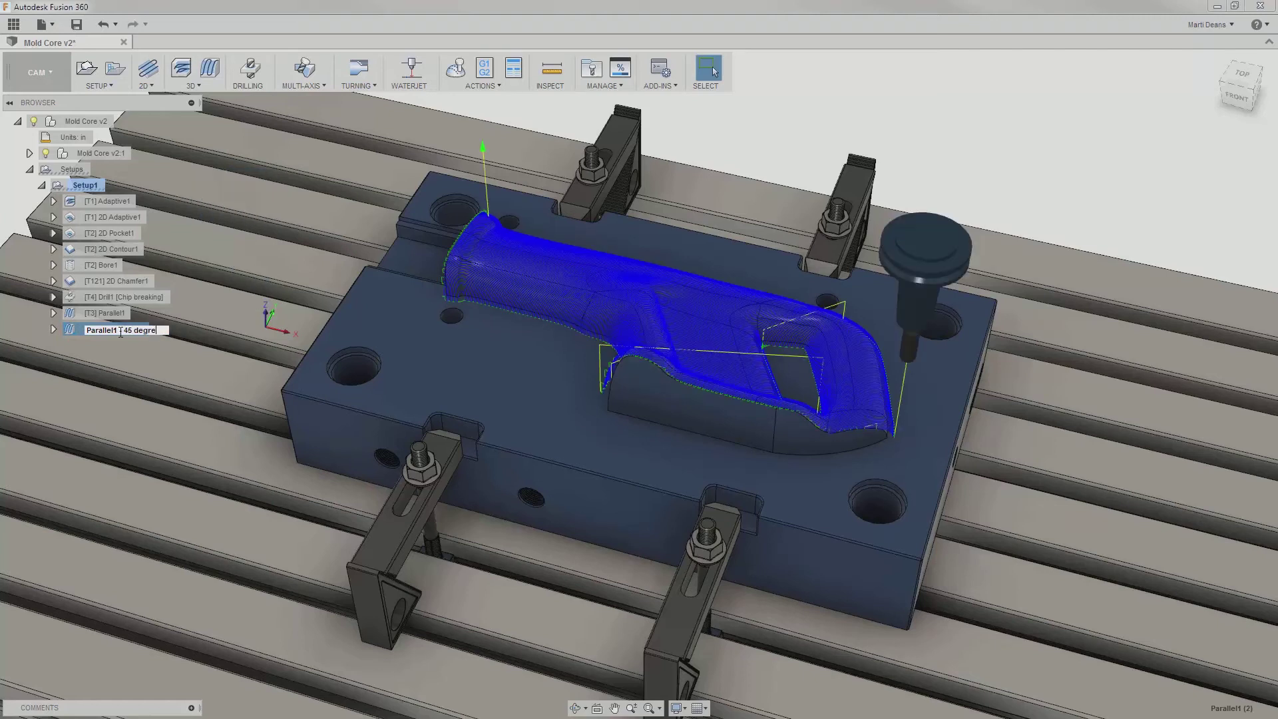
pyautogui.write('e')
pyautogui.press('Return')
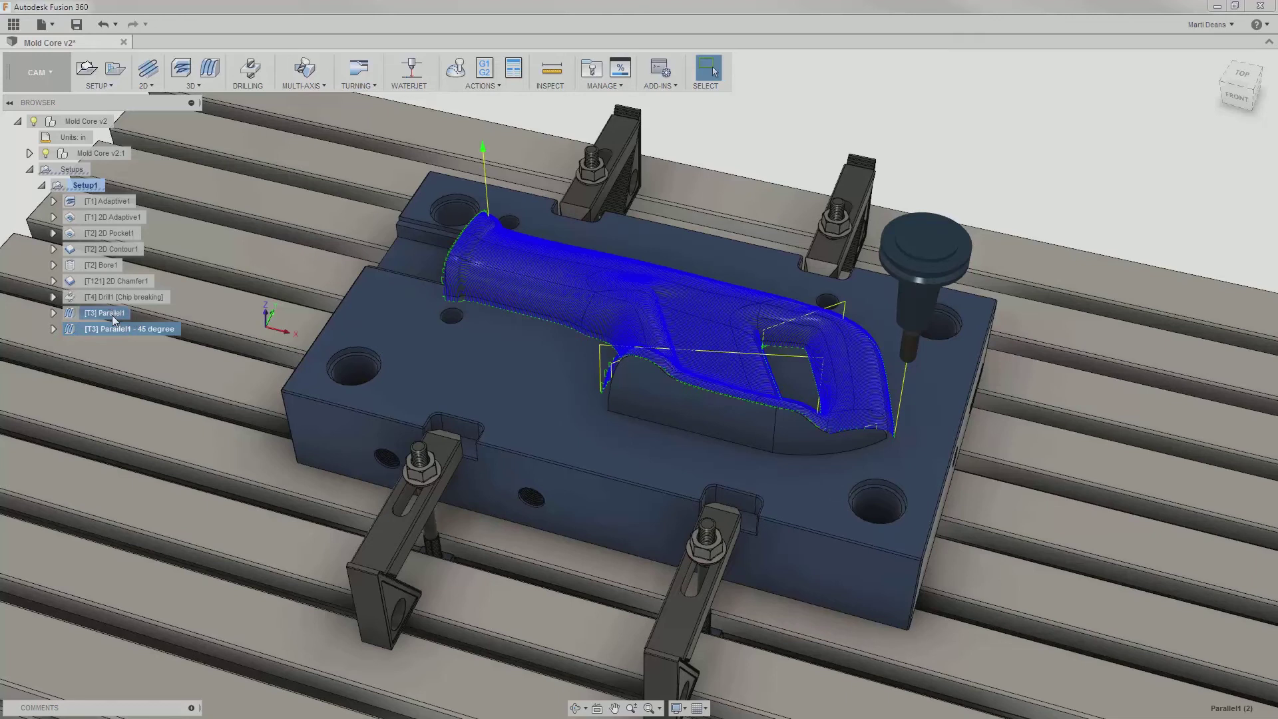
pyautogui.click(112, 314)
# - Show Parallel1's Create Derived Operation > 3D Milling submenu
pyautogui.rightClick(112, 315)
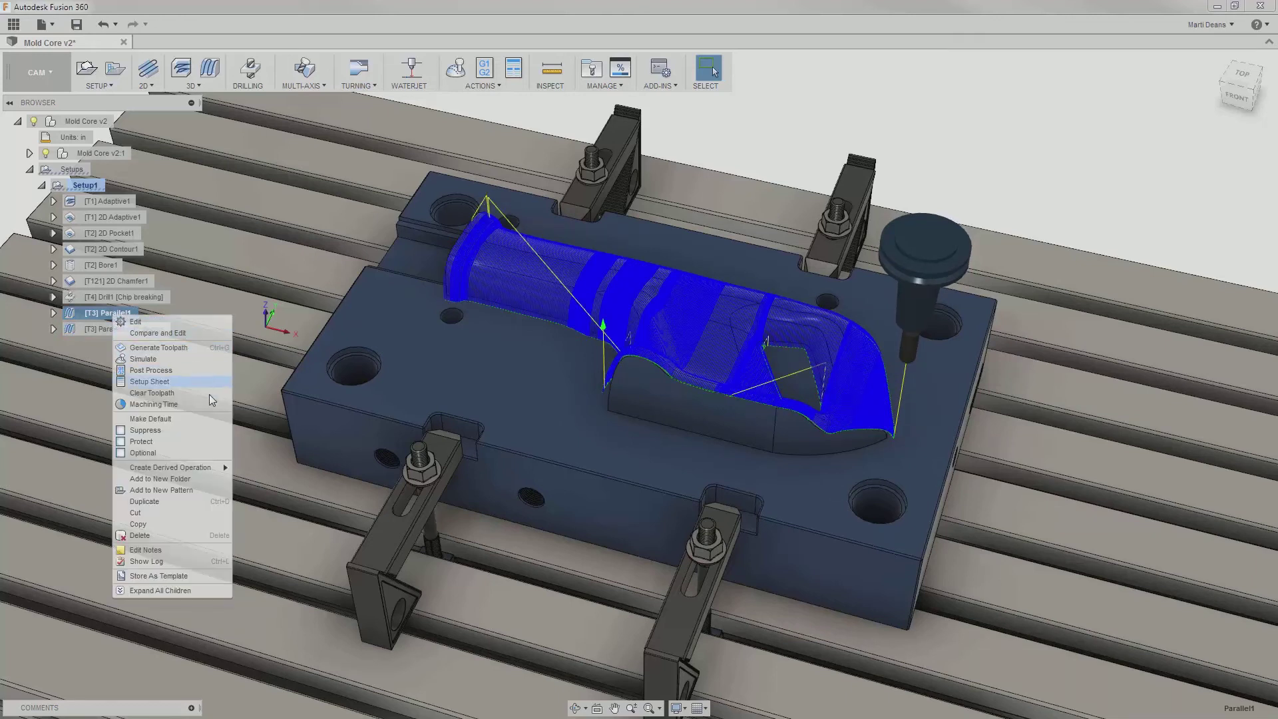
pyautogui.moveTo(219, 467)
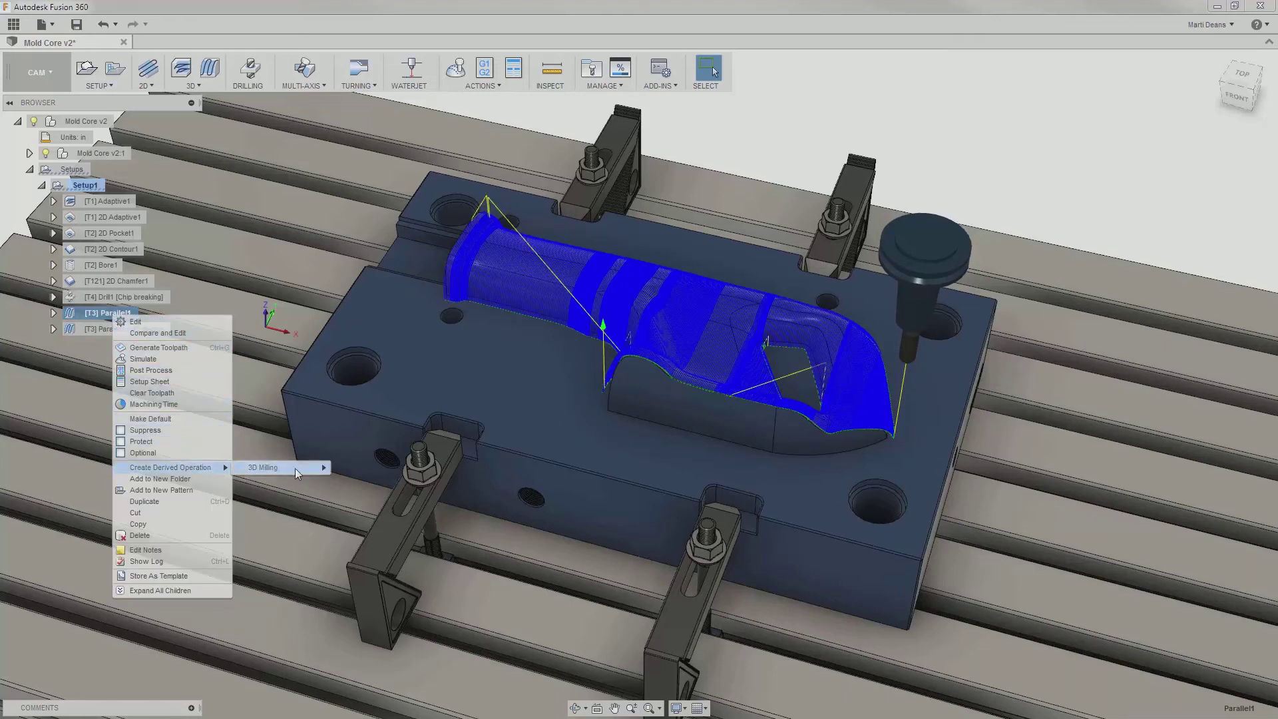
pyautogui.moveTo(303, 469)
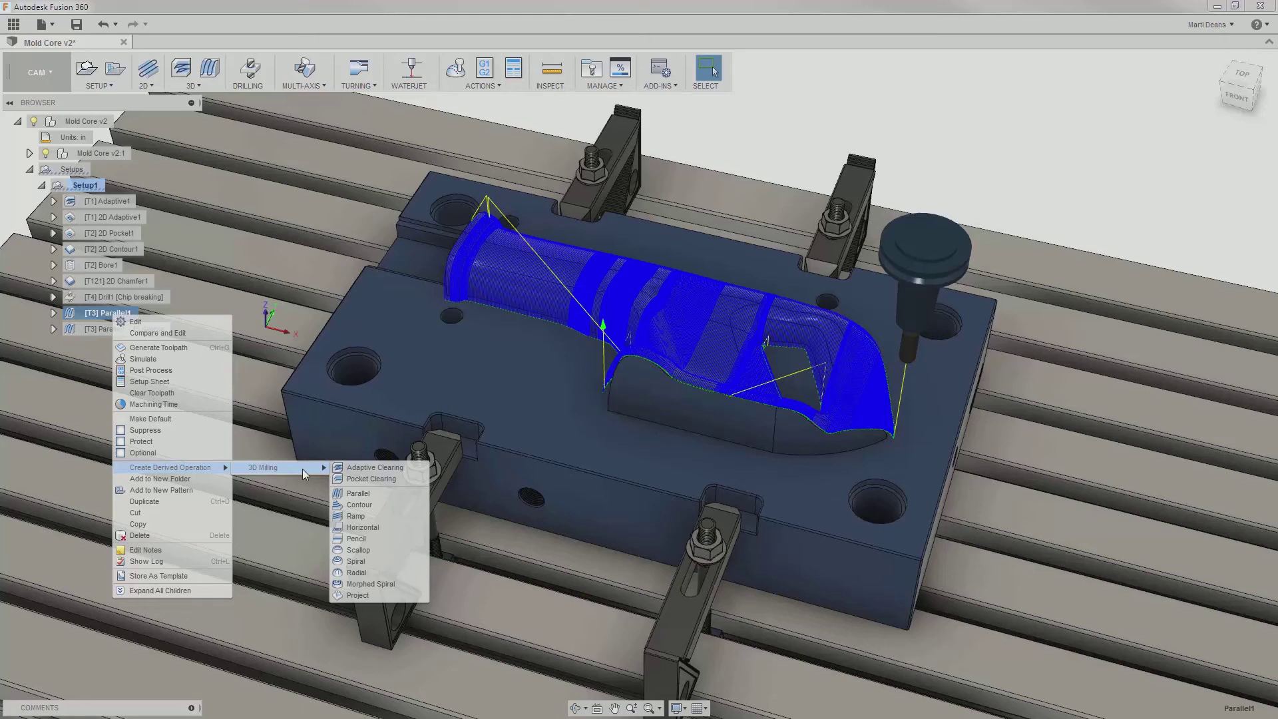
# - Create Scallop1 from Parallel1, keeping its two-chain boundary and 0.05 in stepover
pyautogui.click(373, 549)
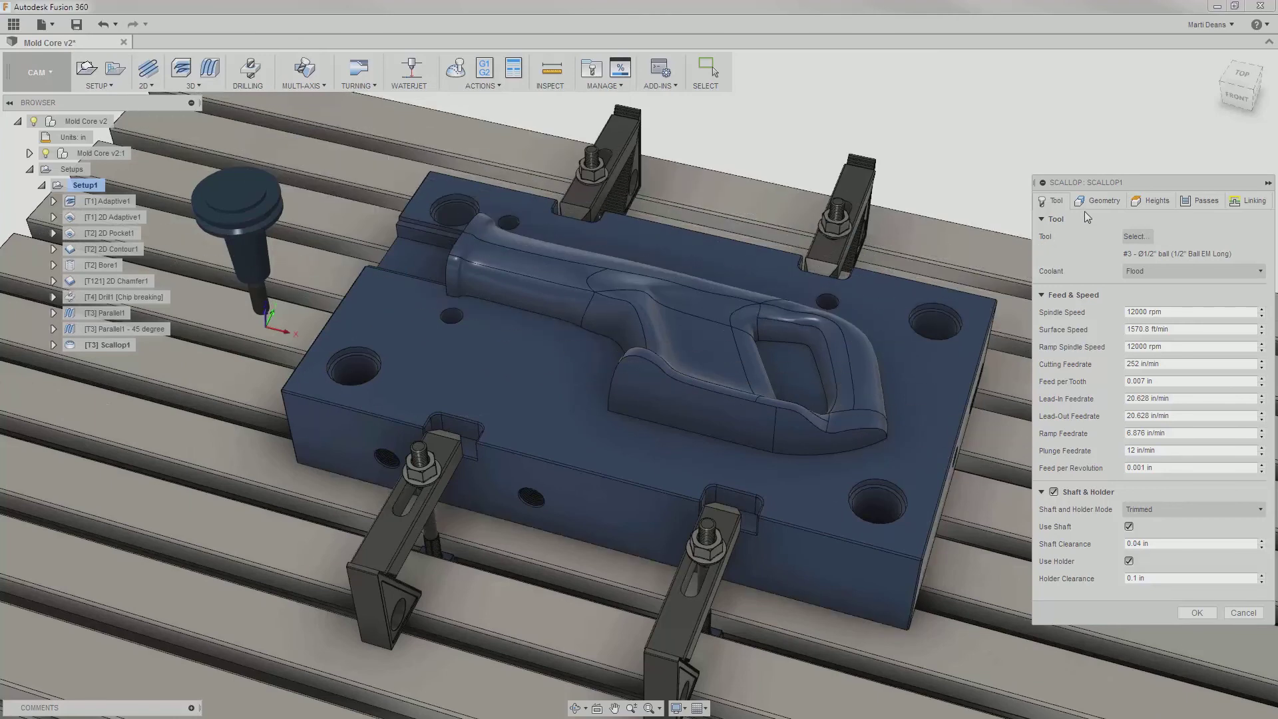
pyautogui.click(1099, 201)
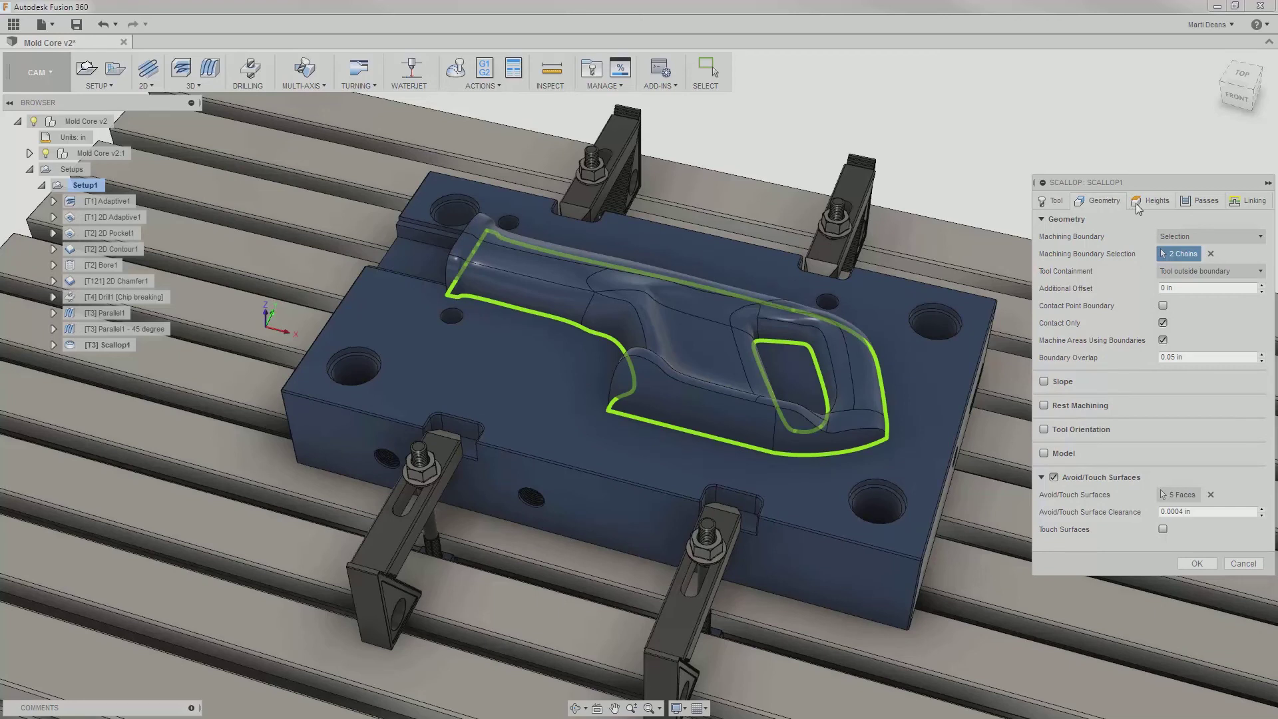
pyautogui.click(1199, 201)
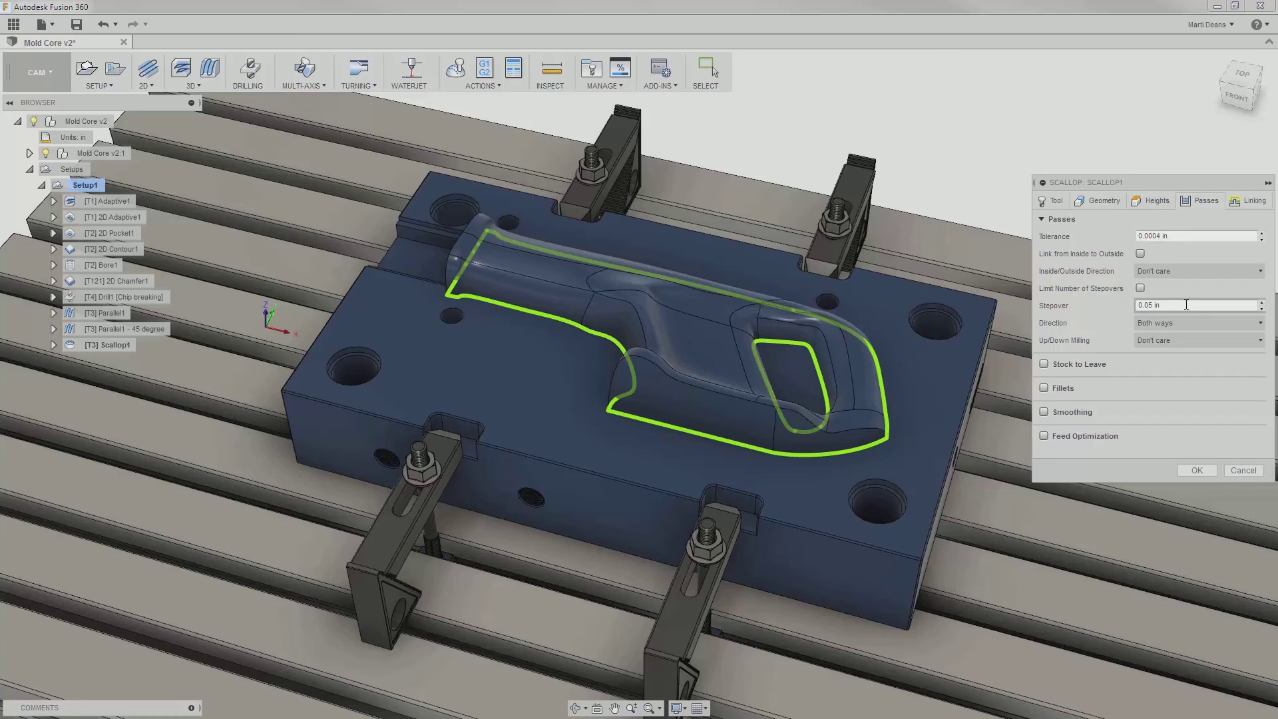
pyautogui.click(1197, 471)
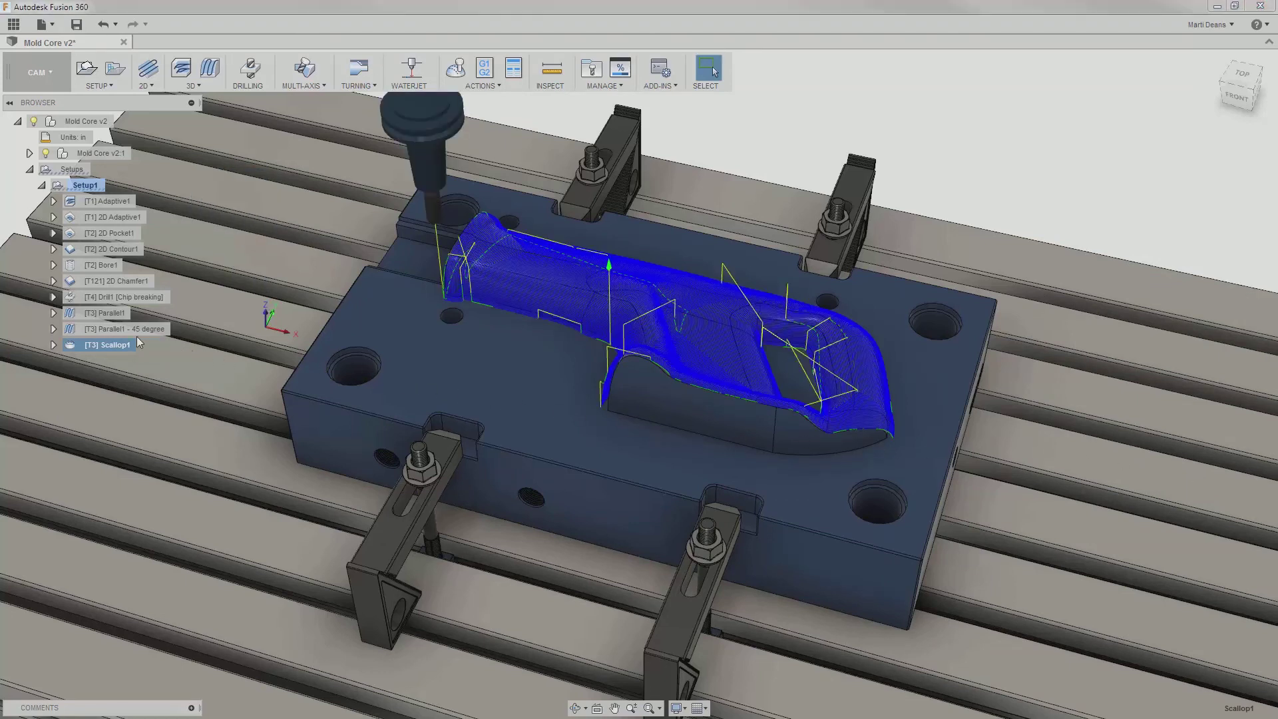
# - Display the Parallel1 - 45 degree toolpath, then the original Parallel1 toolpath, for comparison
pyautogui.click(89, 330)
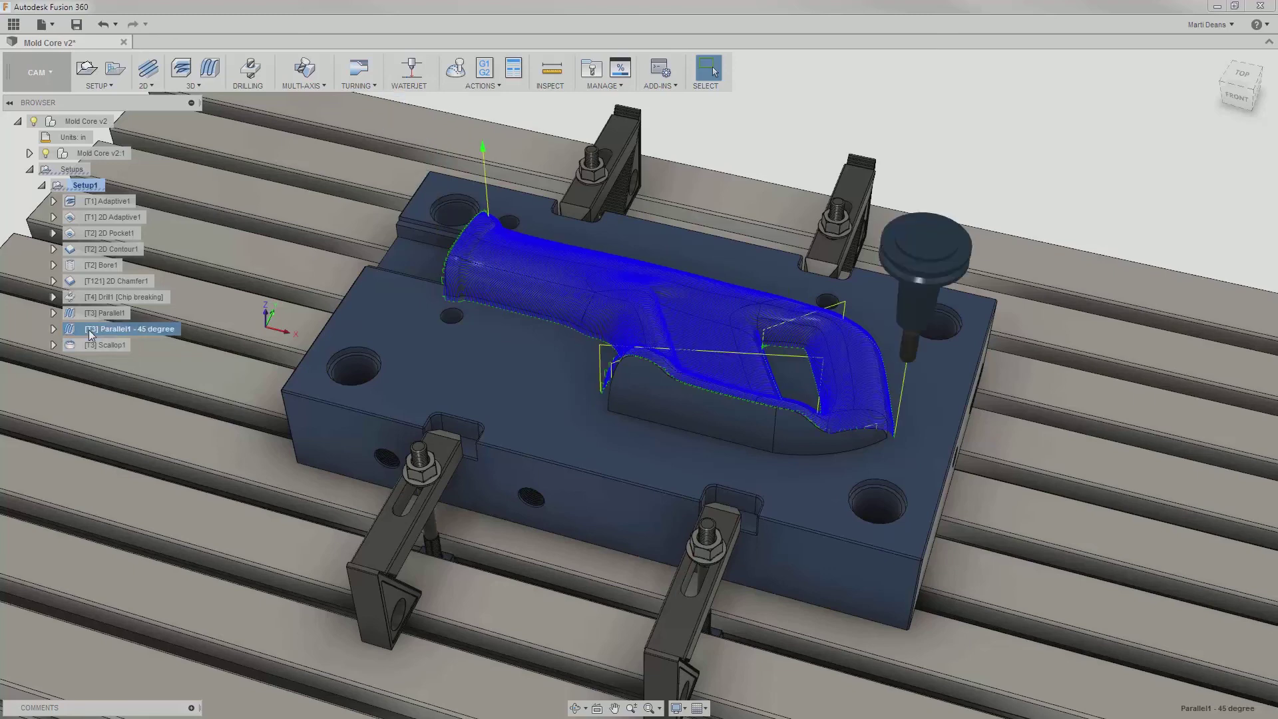
pyautogui.click(94, 313)
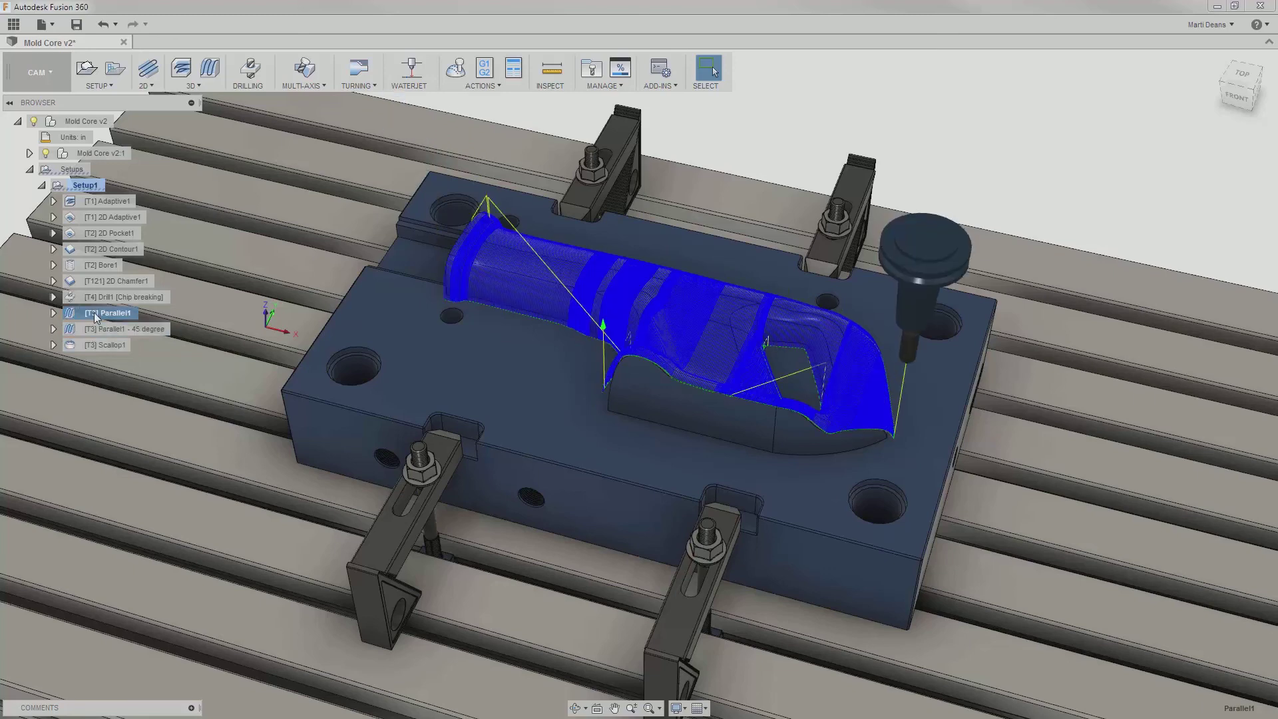